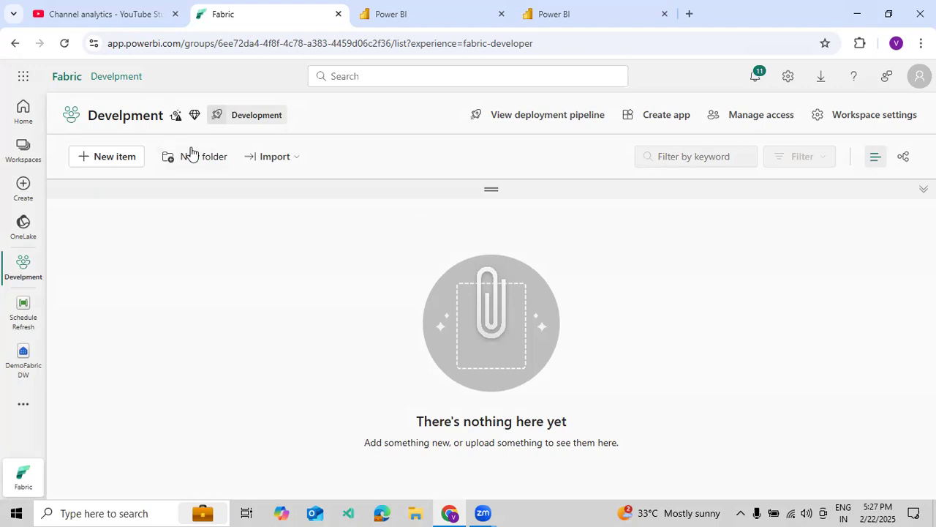
Review the contents of the Production, TestEnvrionment and Develpment workspaces
left_click(387, 22)
left_click(618, 14)
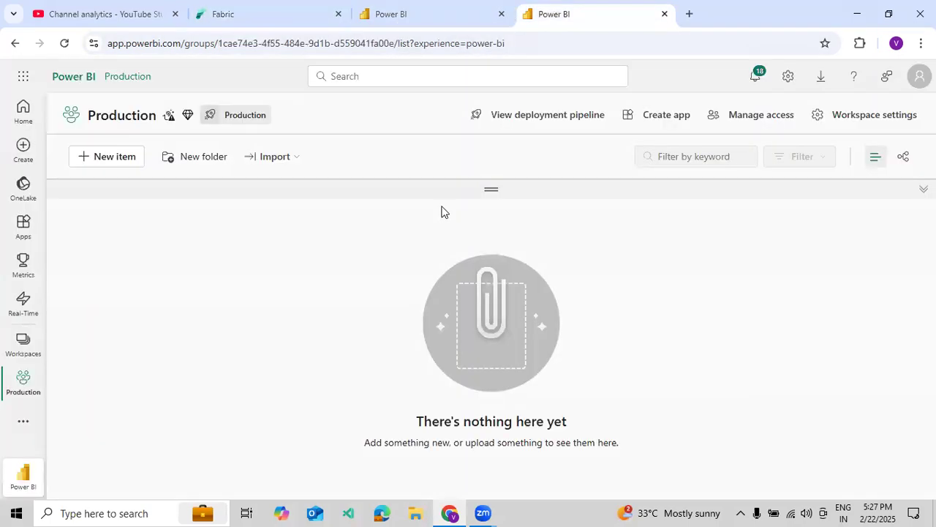
left_click(268, 26)
left_click(375, 23)
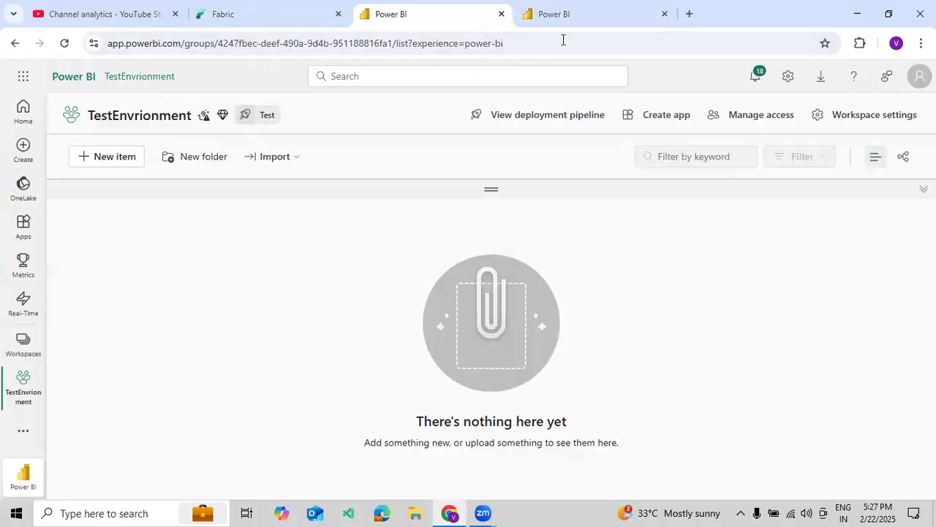
left_click(582, 24)
left_click(280, 24)
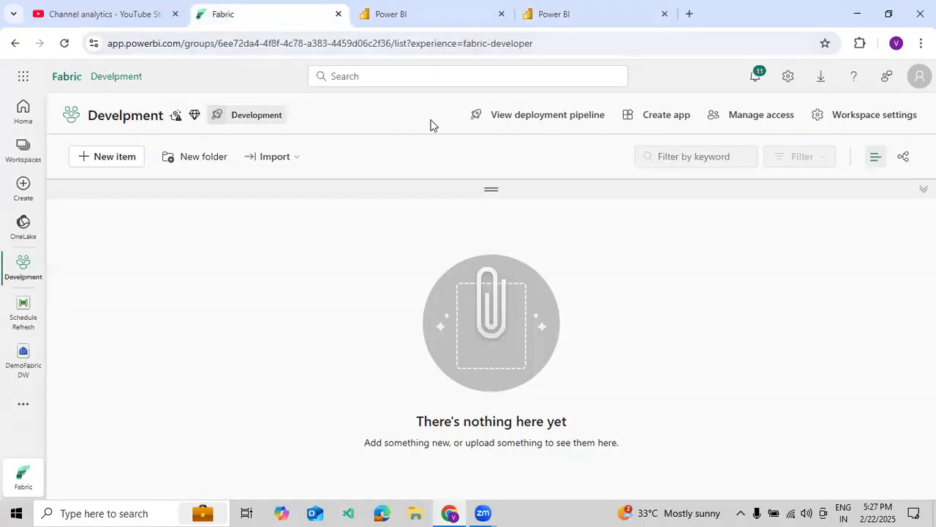
Open the Develpment workspace's deployment pipeline and delete the SalesDeployment pipeline
left_click(477, 117)
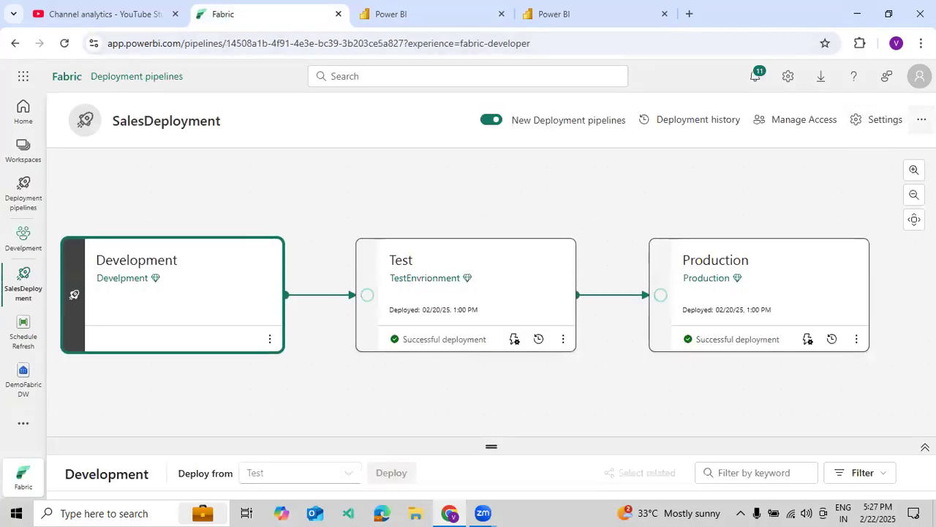
left_click(921, 119)
left_click(874, 155)
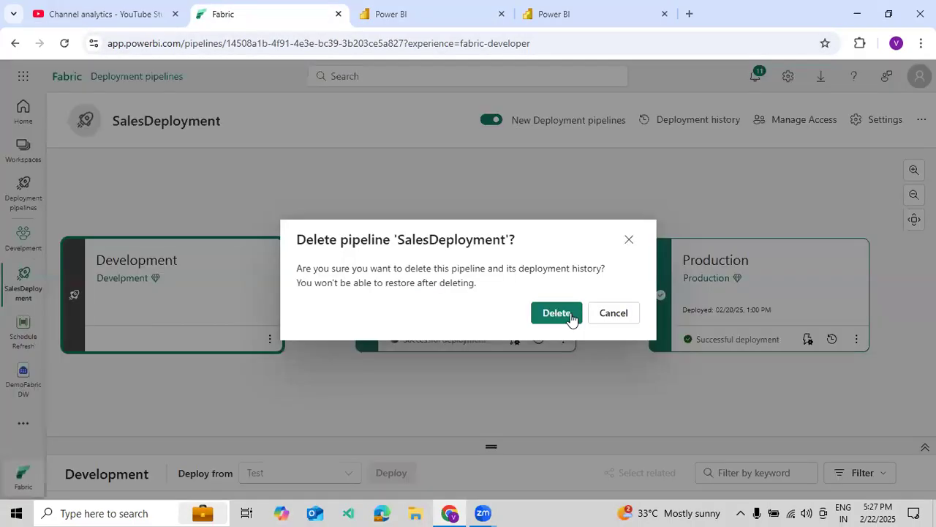
left_click(570, 314)
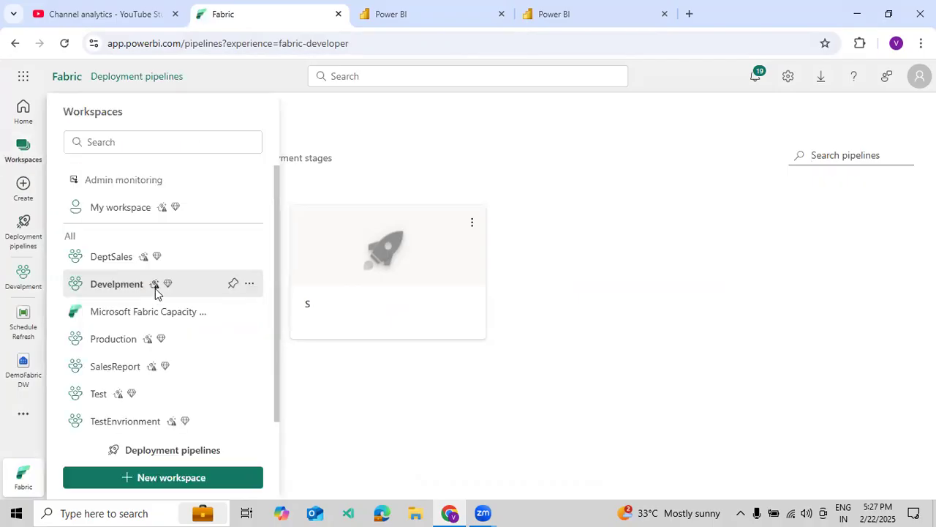
Check the Develpment workspace and its options, and go to the deployment pipelines page
left_click(157, 292)
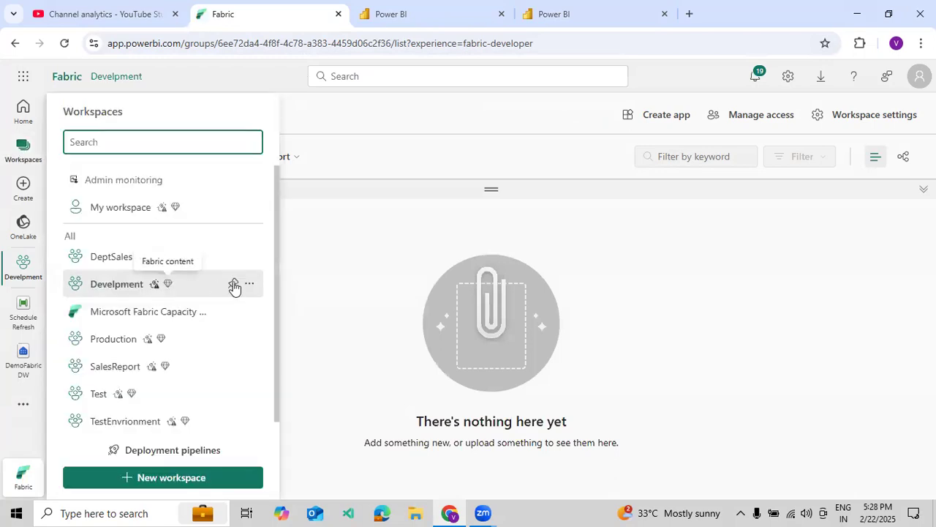
left_click(249, 287)
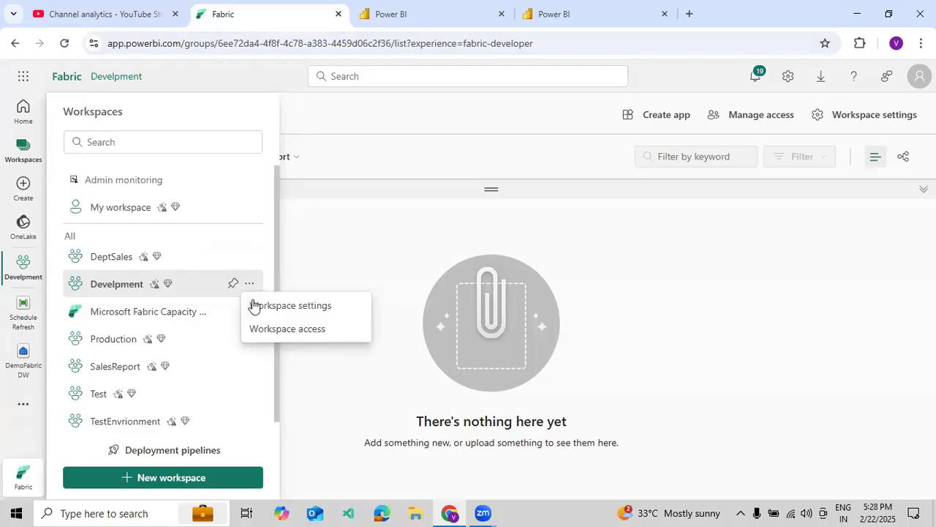
left_click(245, 451)
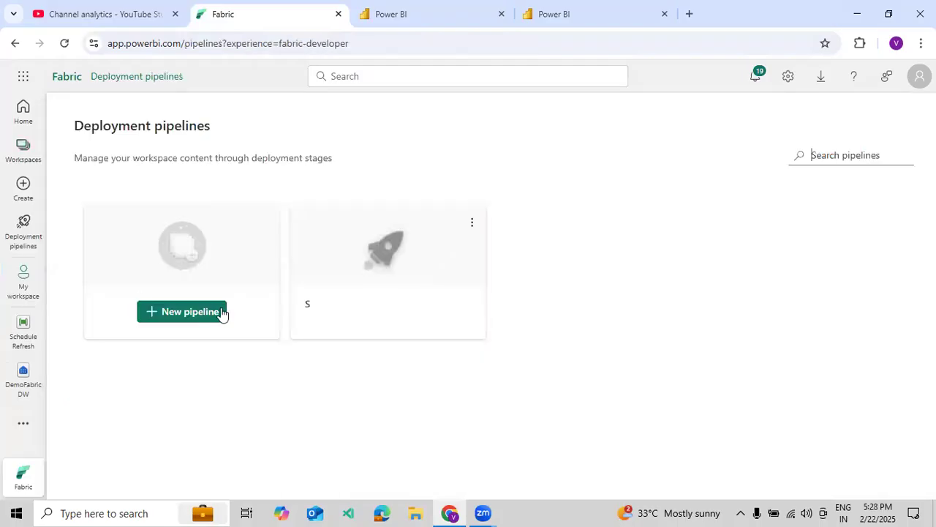
Start a new deployment pipeline named DemoDeploymenet with the description "This is Just for Demo Purpose."
left_click(152, 311)
left_click(281, 232)
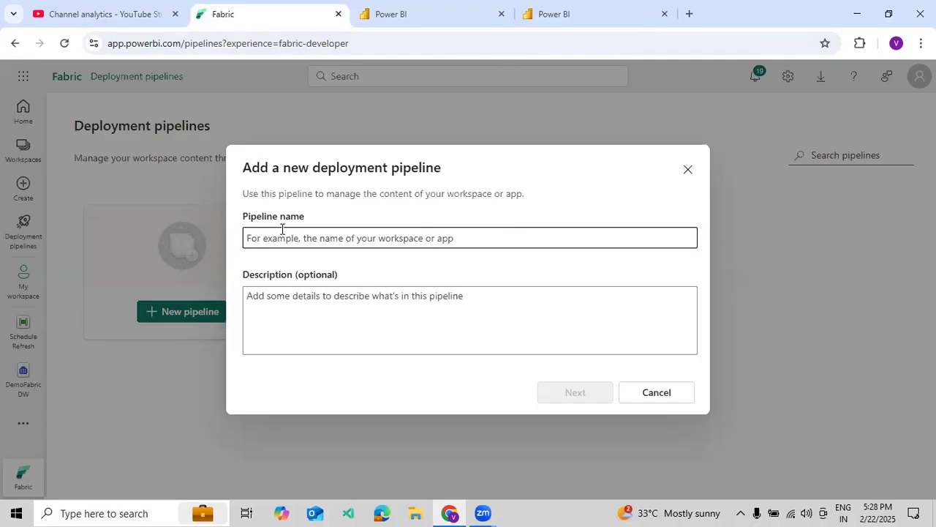
type("Demo")
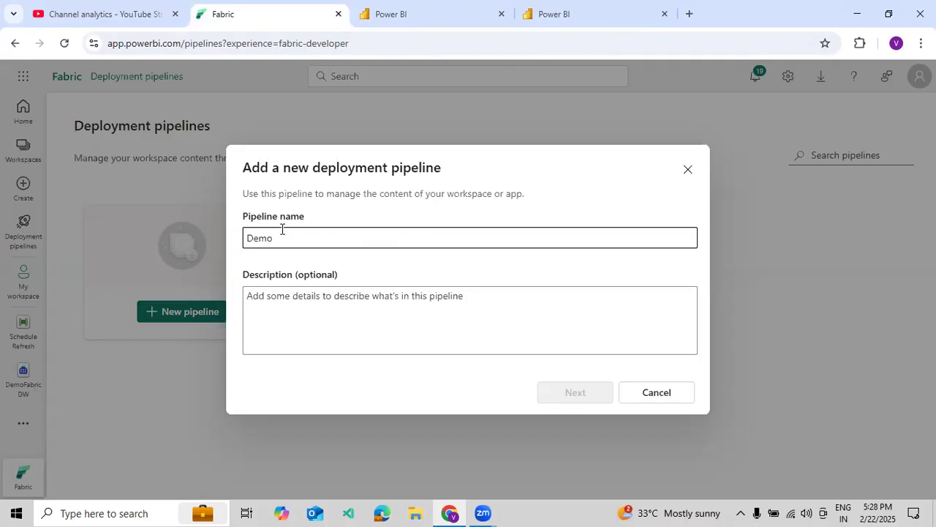
type("Deploymenet")
left_click(338, 311)
type("This")
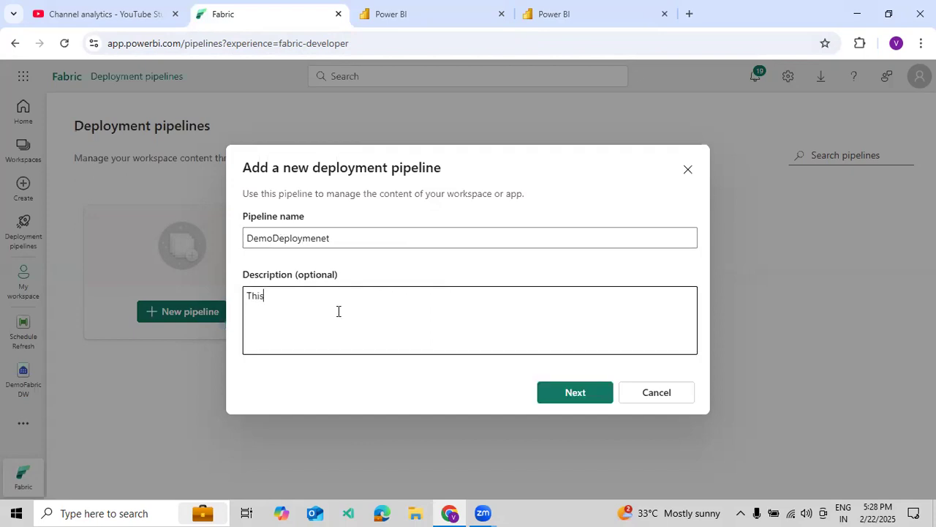
type(" is Just for Demo Purpose.")
Accept the pipeline details and create the pipeline with the default Development, Test and Production stages
left_click(332, 238)
left_click_drag(332, 239, 272, 237)
left_click(308, 330)
left_click_drag(259, 276, 311, 284)
left_click(312, 284)
left_click(561, 402)
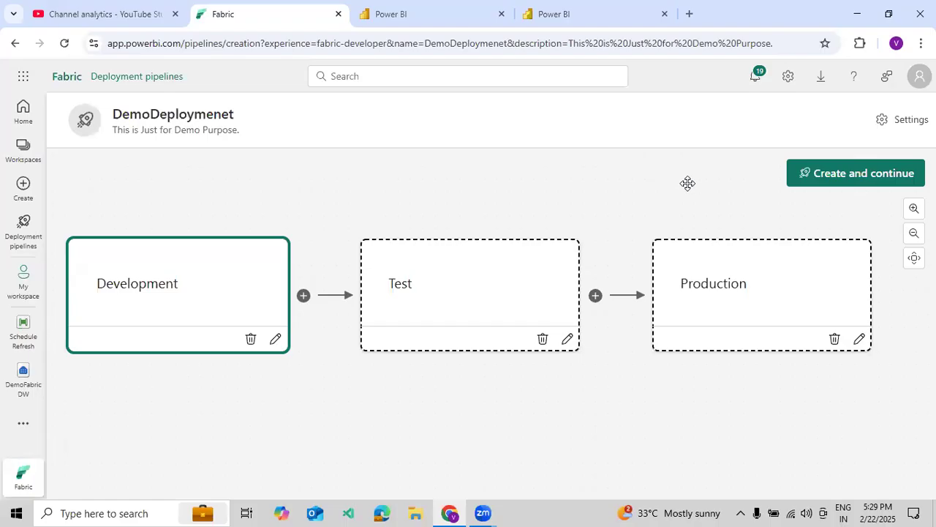
left_click(828, 181)
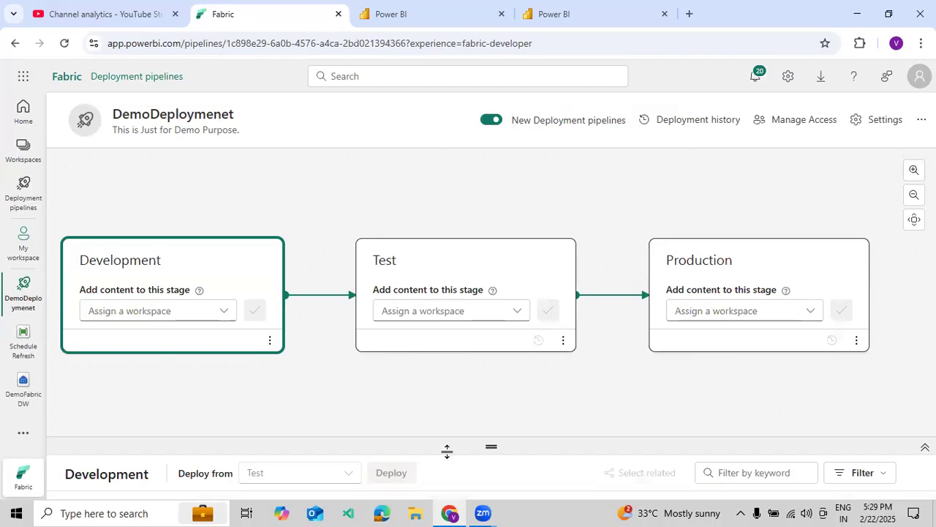
Turn the New Deployment pipelines view off and back on to look at the classic pipeline layout
left_click_drag(447, 449, 473, 389)
left_click_drag(527, 191, 561, 166)
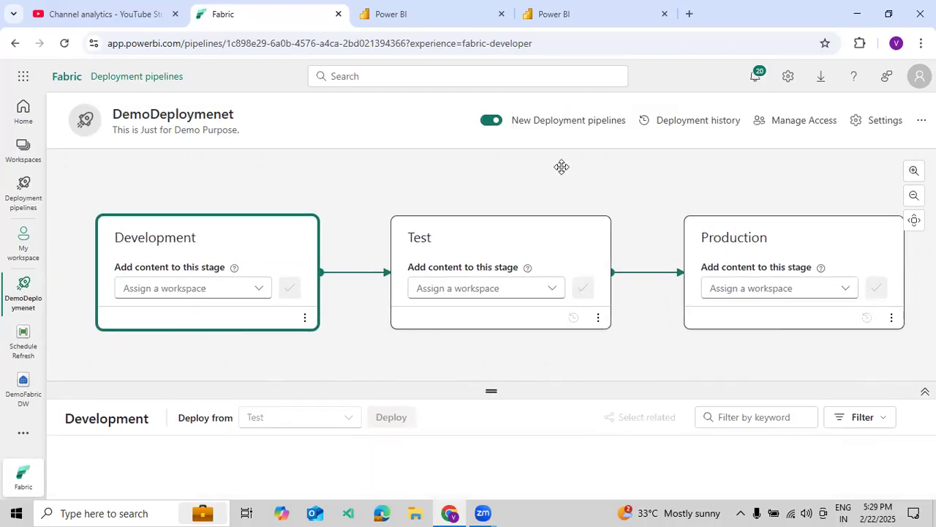
scroll(581, 164, "down", 1)
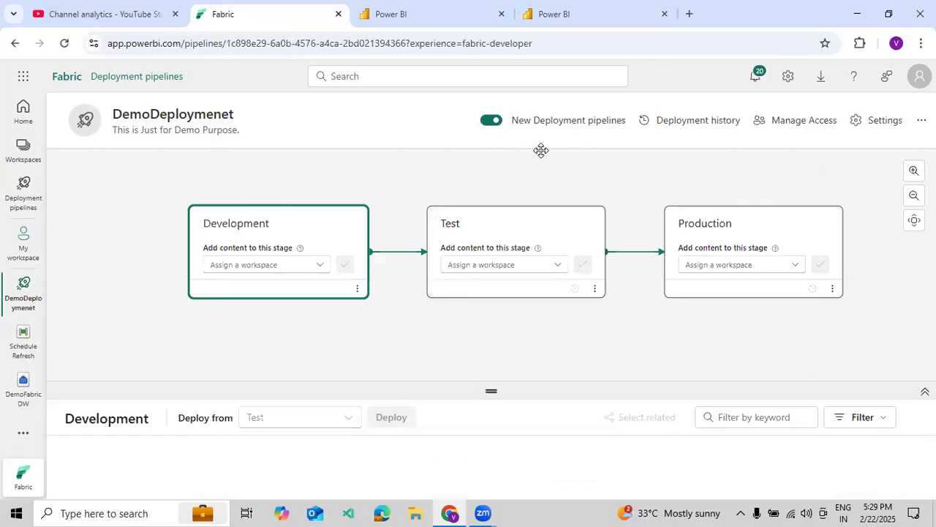
left_click(500, 125)
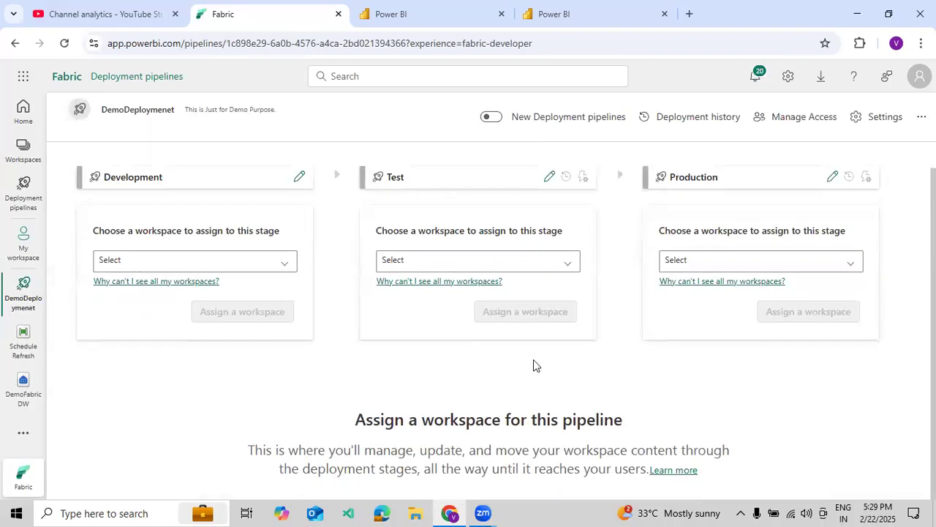
left_click(493, 120)
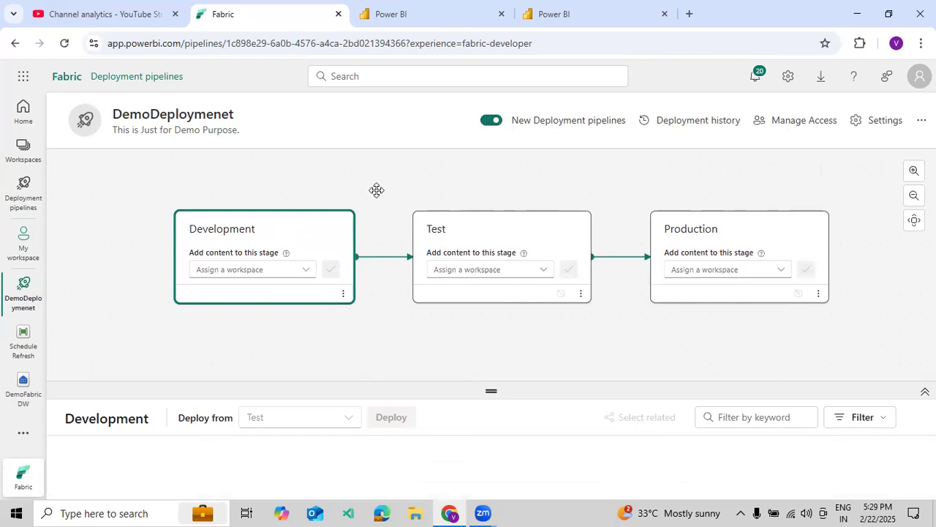
Assign the Develpment workspace to the pipeline's Development stage
scroll(377, 190, "down", 1)
scroll(377, 190, "up", 3)
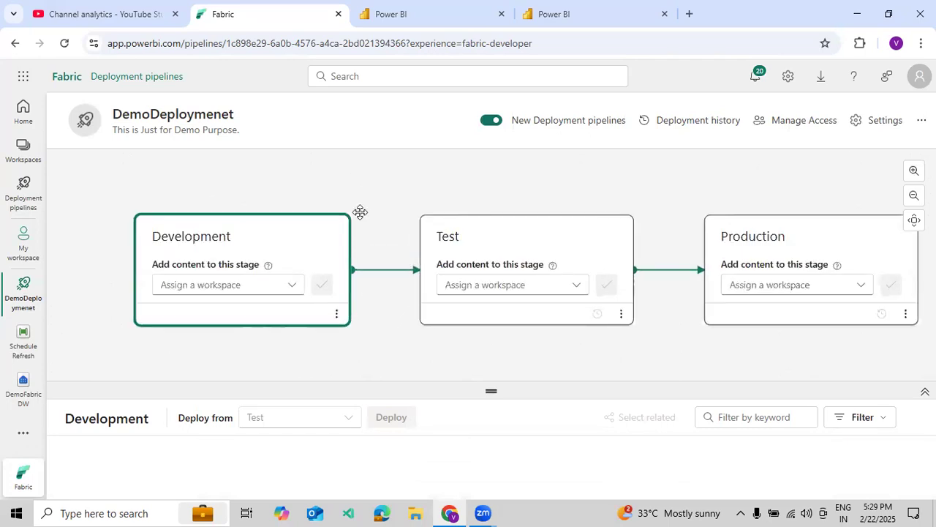
left_click_drag(383, 198, 369, 191)
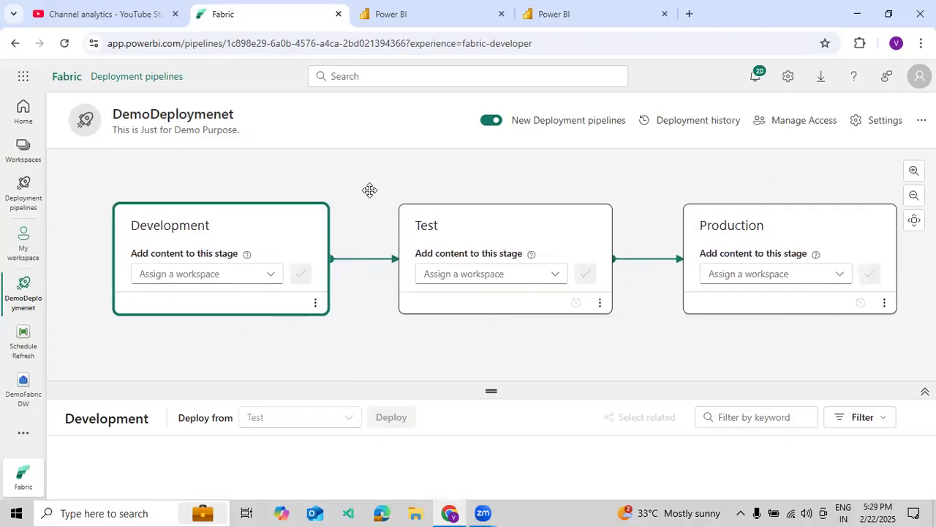
left_click(270, 276)
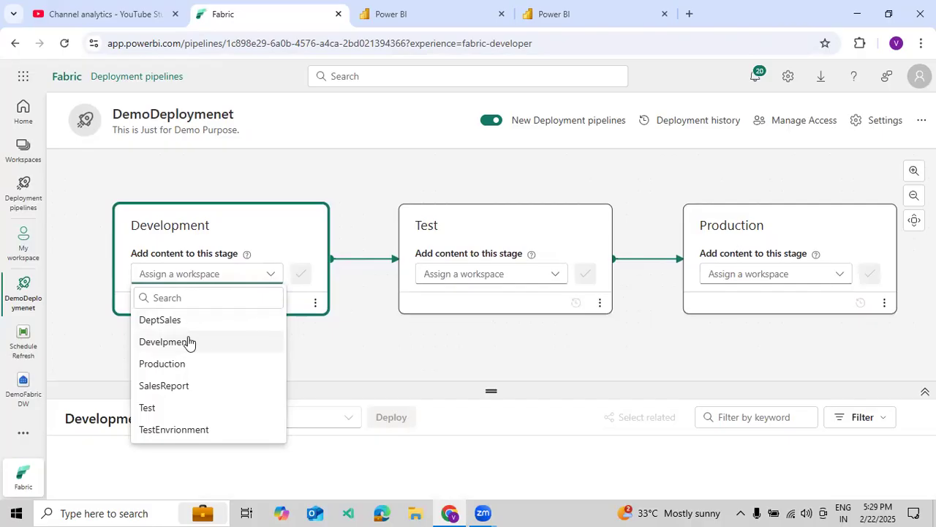
left_click(173, 346)
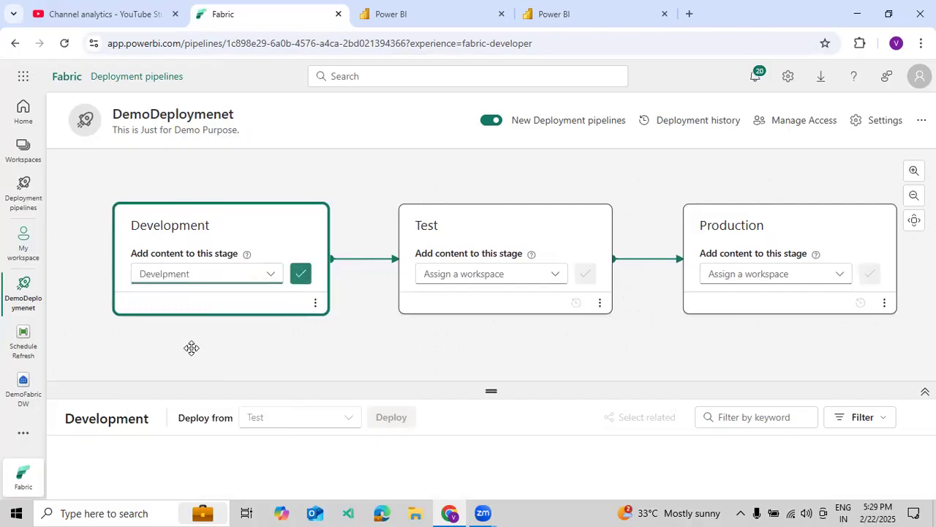
left_click(302, 275)
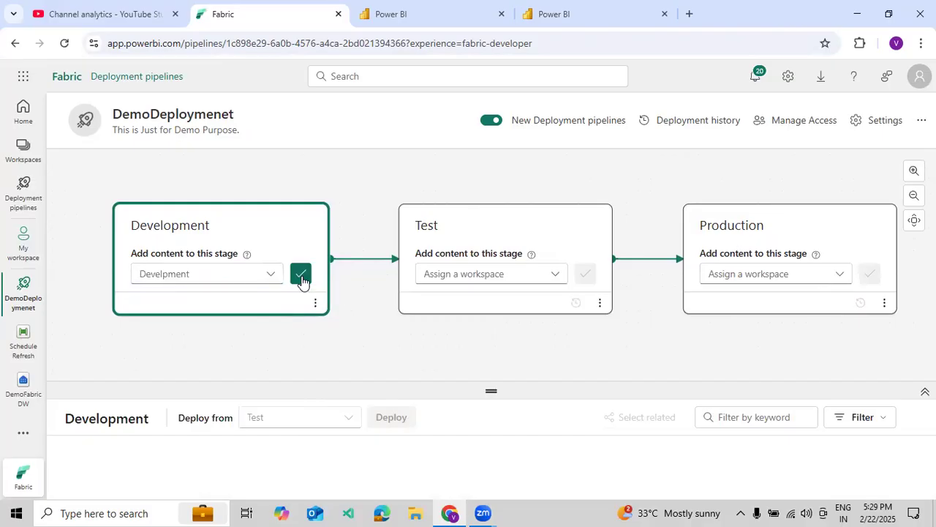
Assign the TestEnvrionment workspace to the Test stage and the Production workspace to the Production stage
left_click(516, 273)
left_click(463, 409)
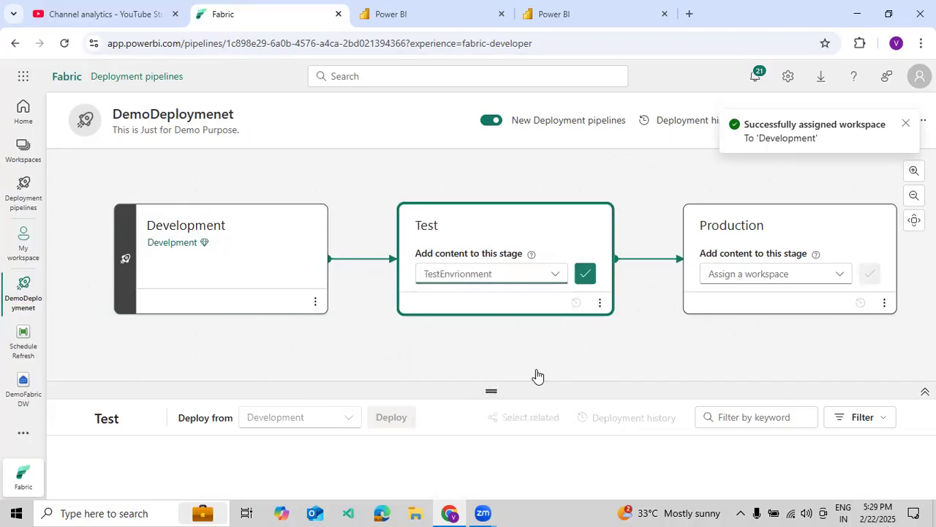
left_click(585, 273)
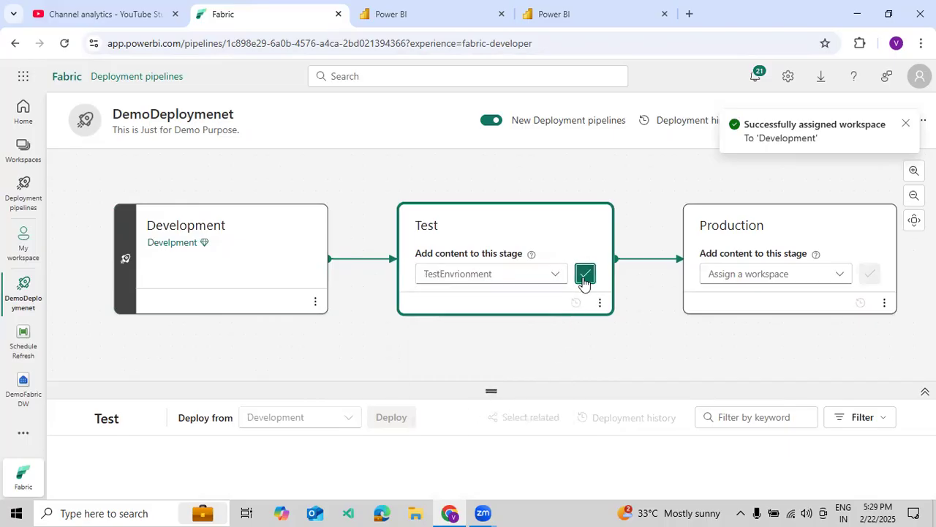
left_click(757, 274)
left_click(733, 339)
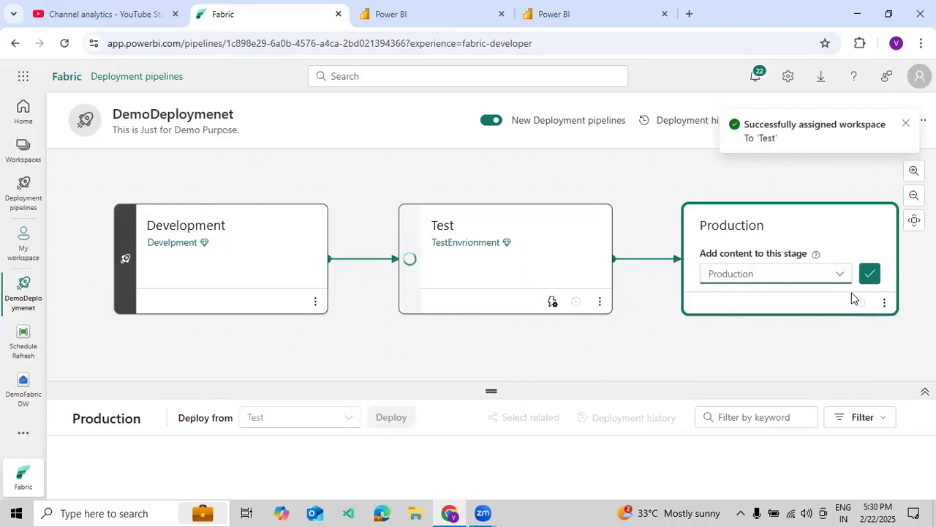
left_click(868, 276)
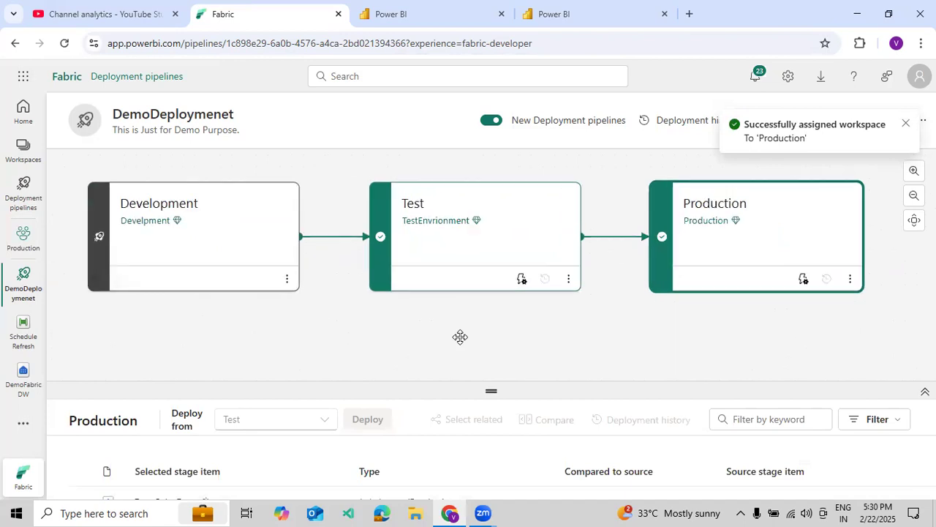
Examine the pipeline diagram and the list of items in the Production stage
scroll(468, 340, "up", 2)
scroll(470, 340, "down", 2)
scroll(471, 341, "up", 2)
scroll(471, 341, "down", 2)
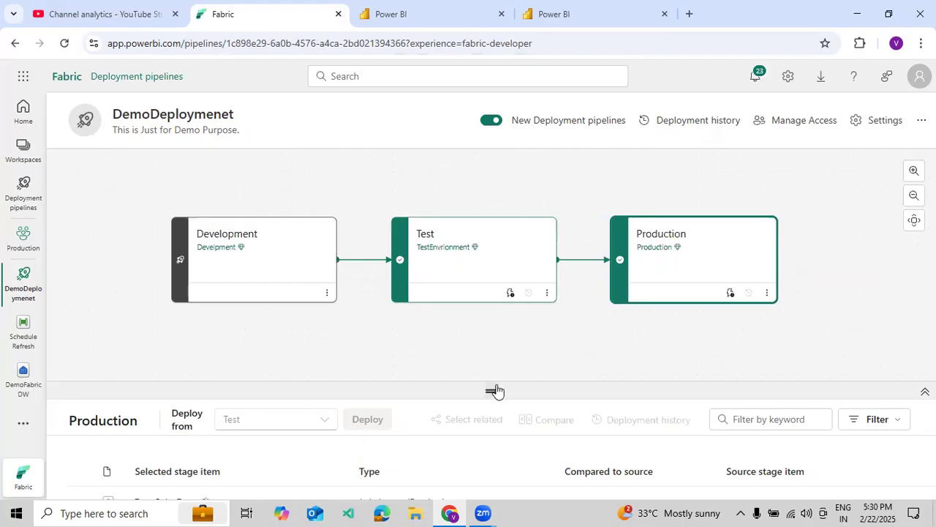
left_click_drag(495, 382, 500, 316)
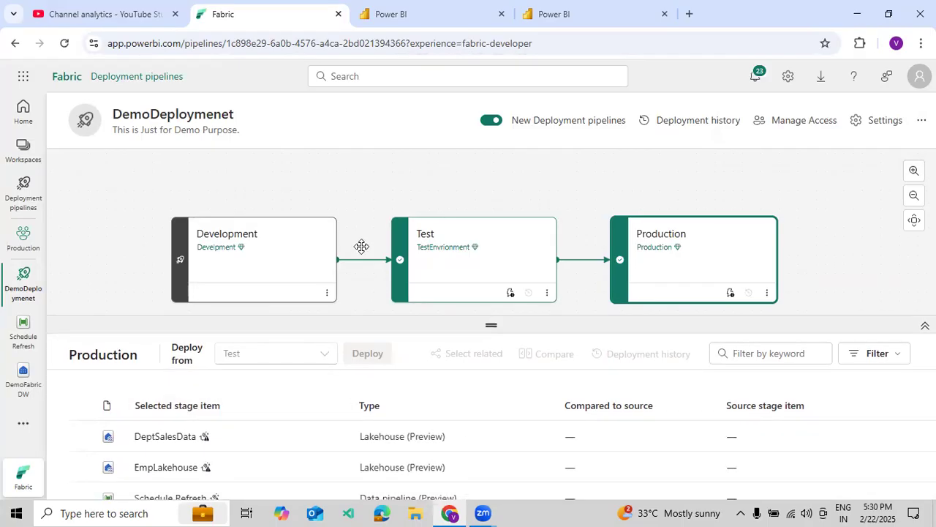
left_click_drag(390, 197, 406, 161)
scroll(379, 439, "down", 1)
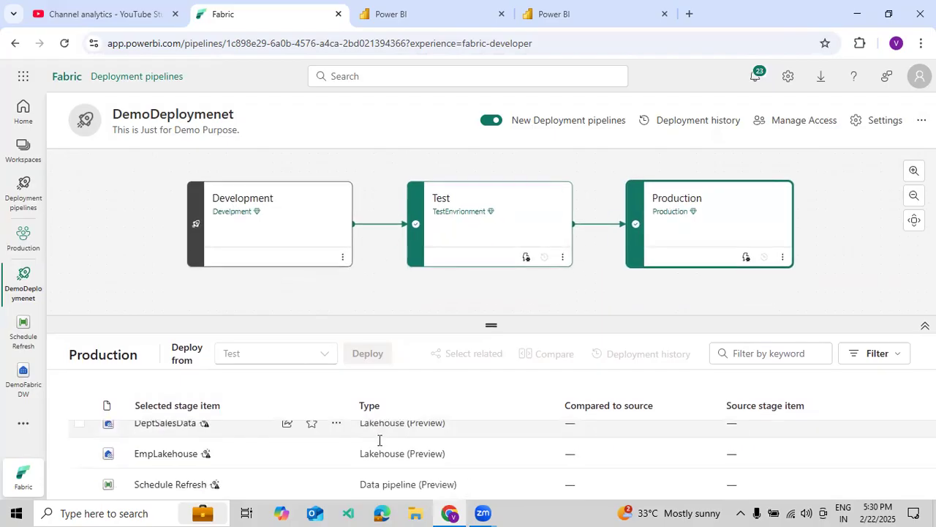
scroll(379, 440, "up", 1)
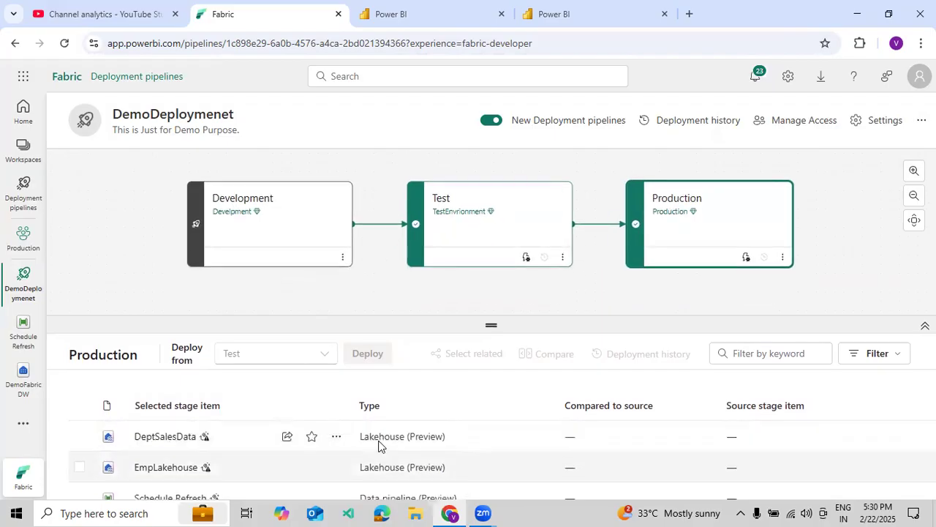
Reload the pipeline page, enlarge the item list area and show the Test stage's items
left_click(65, 43)
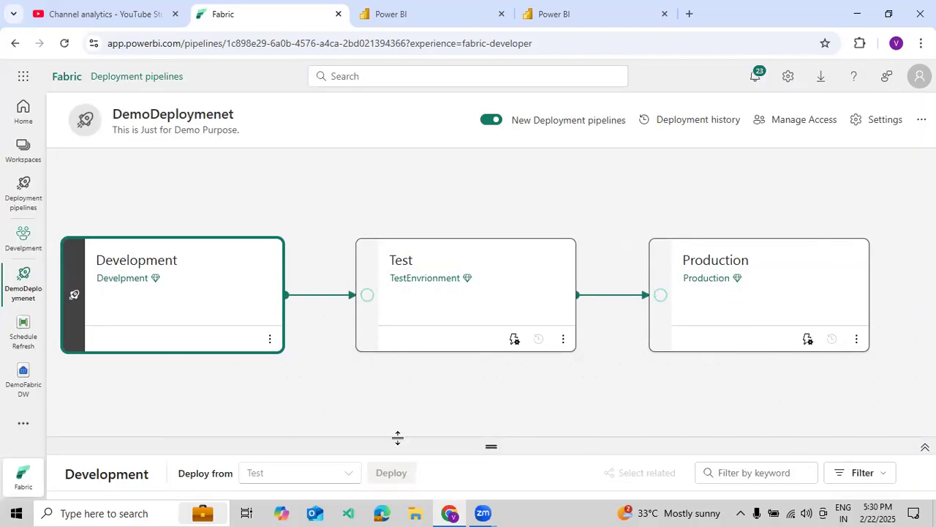
left_click_drag(400, 439, 403, 376)
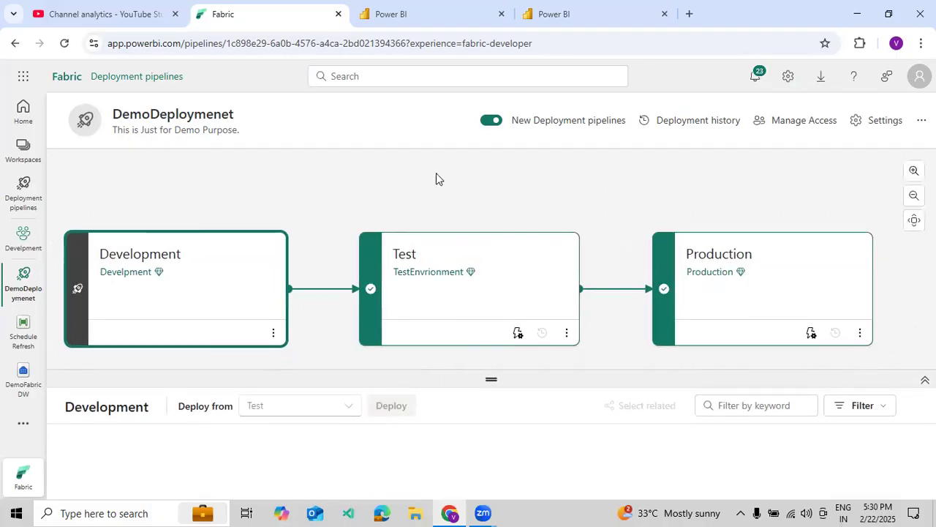
left_click_drag(424, 376, 419, 327)
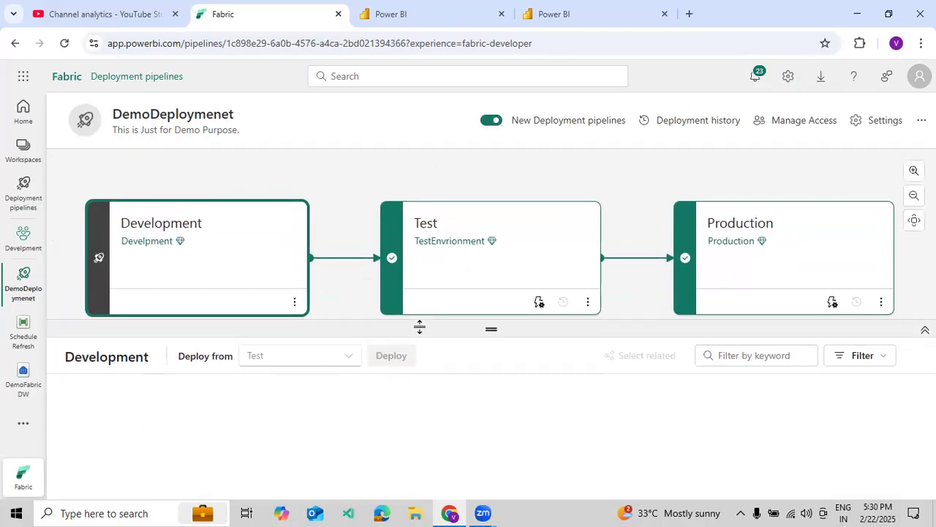
left_click(560, 248)
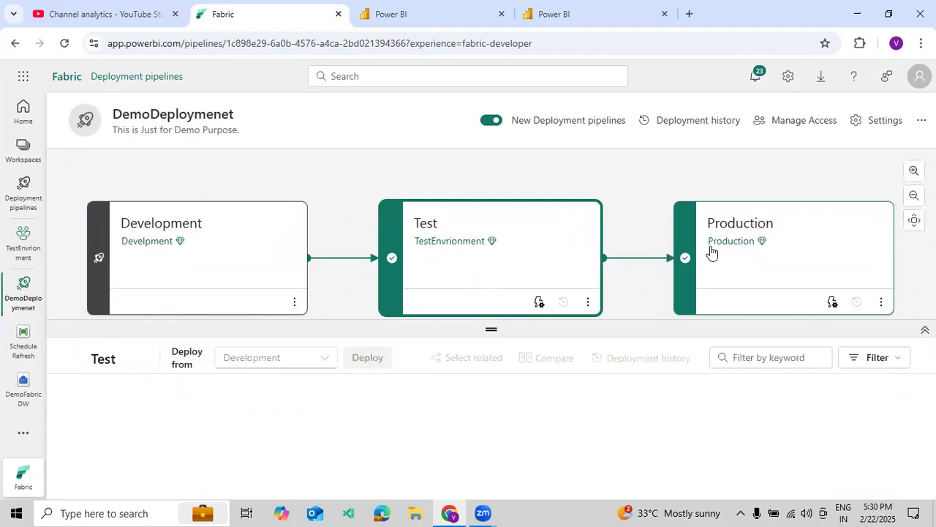
Show the items of the Production and Development stages, then open the Develpment workspace
left_click(787, 265)
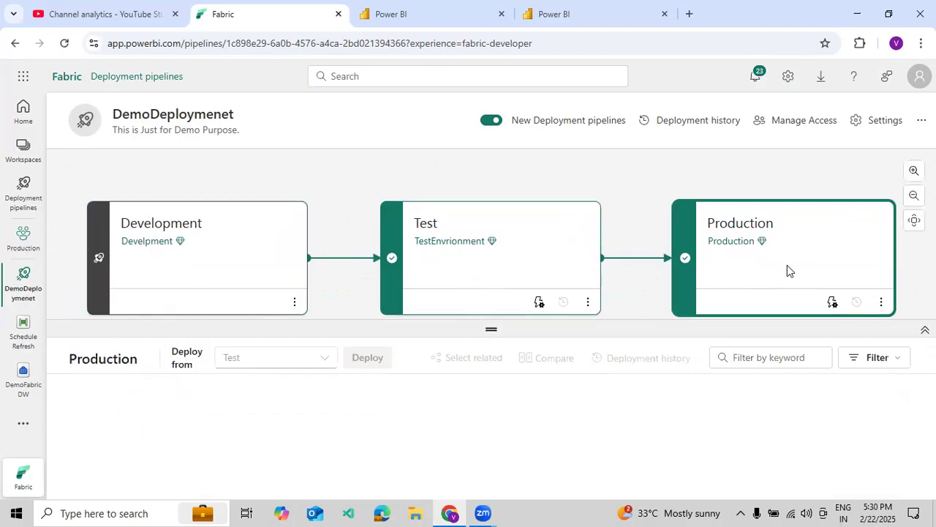
left_click(249, 271)
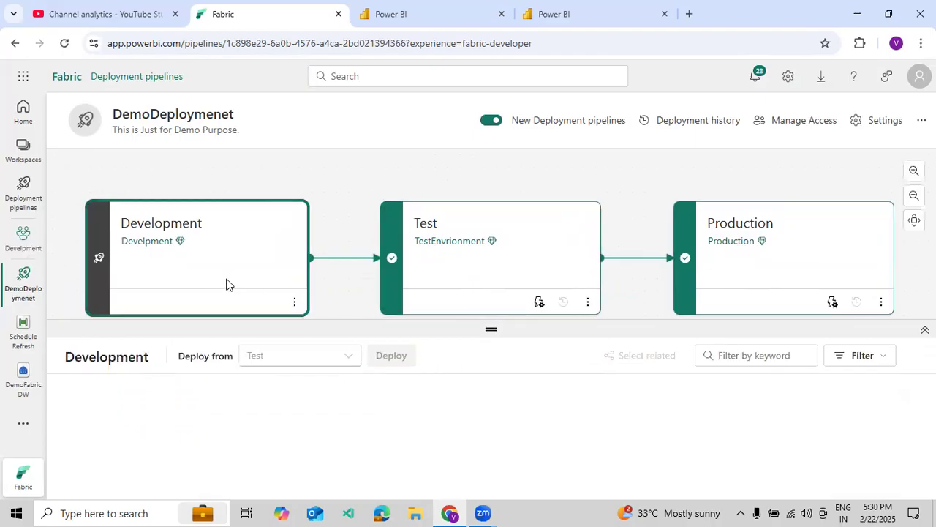
left_click(144, 244)
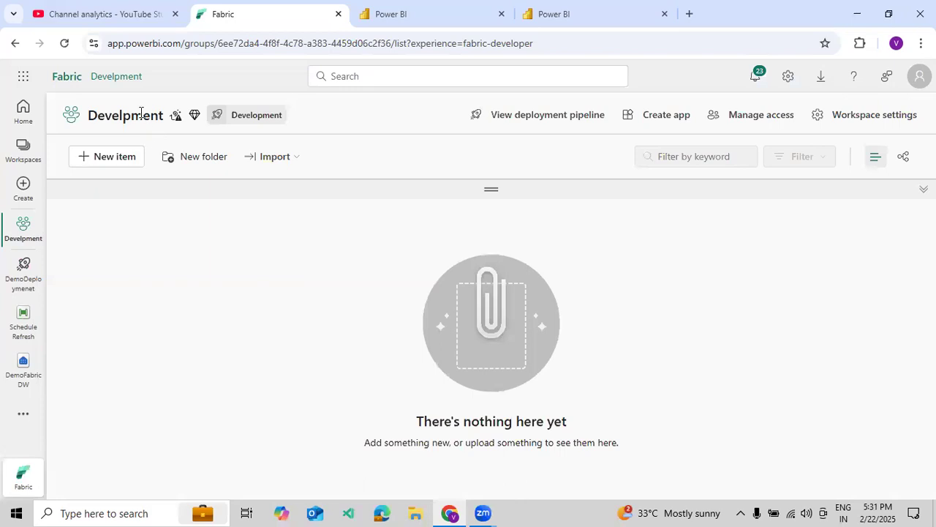
Create a lakehouse named SalesDemoLakehouse in the Develpment workspace with the Lakehouse schemas option enabled
left_click(108, 164)
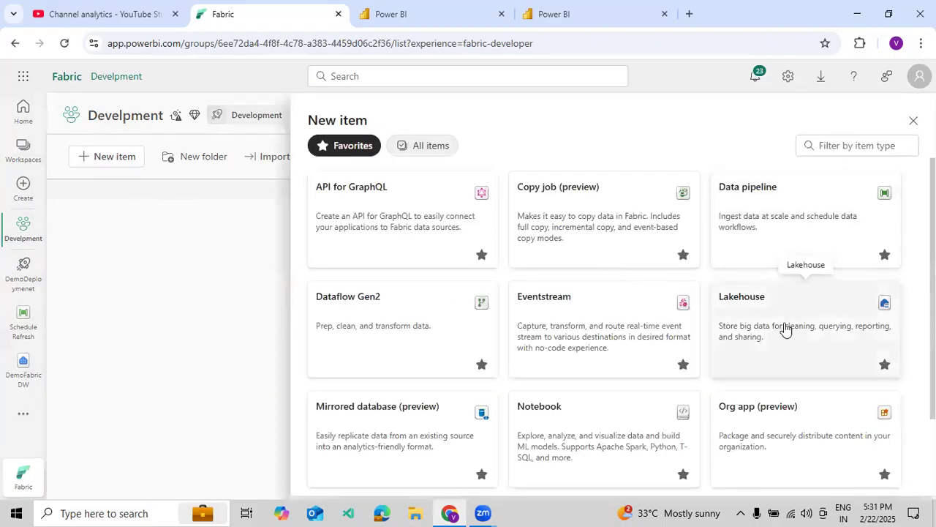
left_click(778, 338)
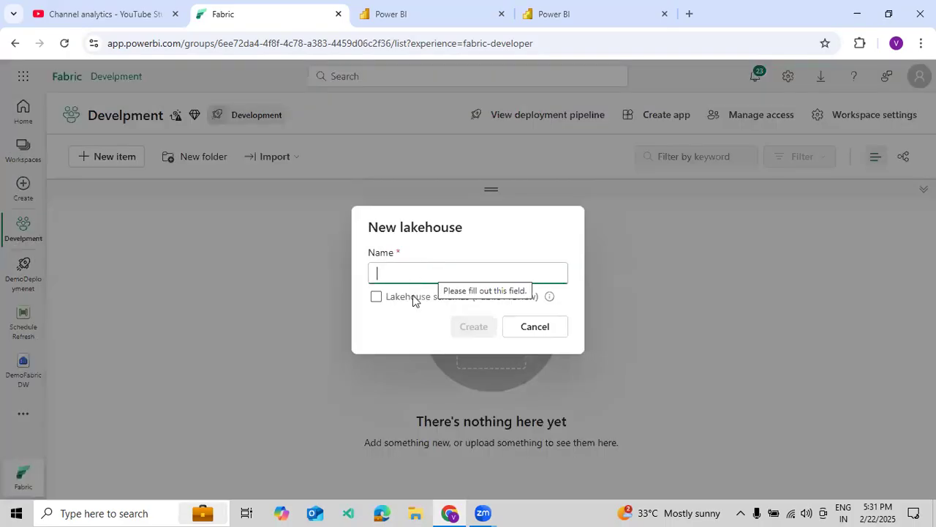
left_click(412, 296)
left_click(414, 274)
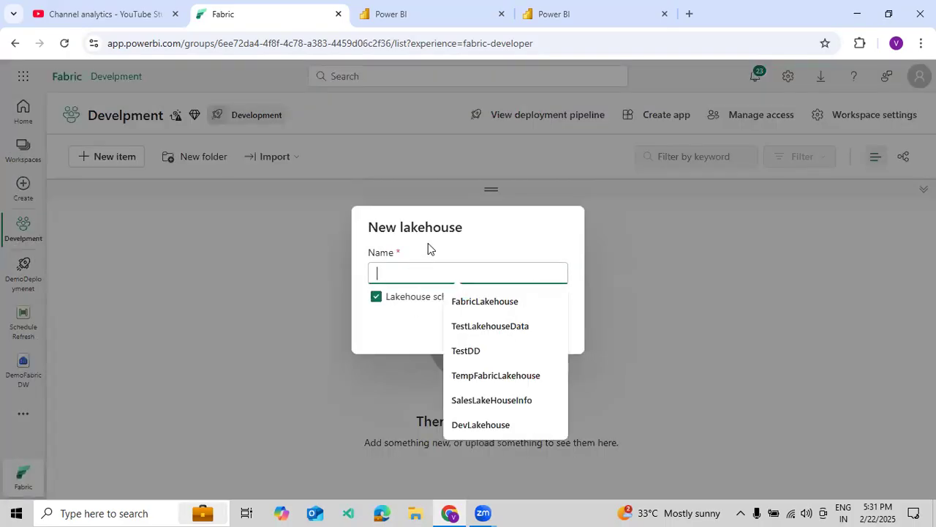
type("Sales")
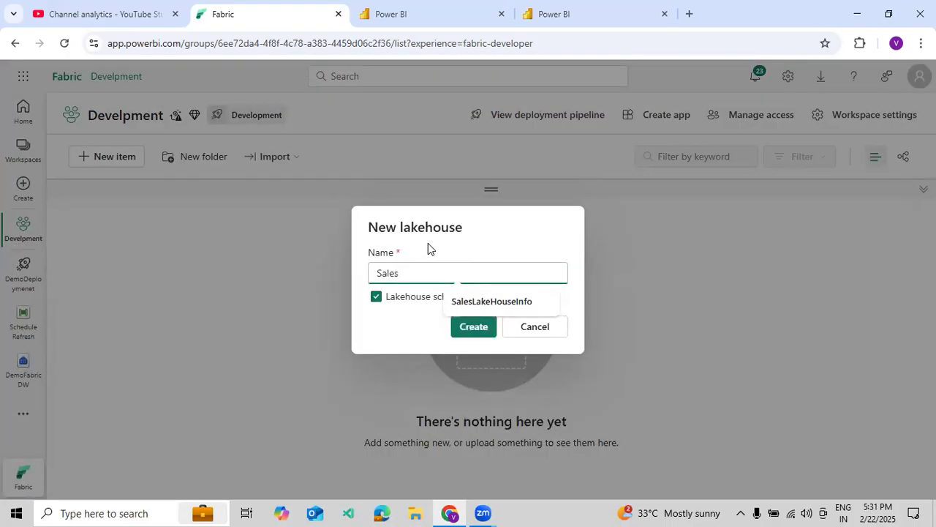
type("DemoLake")
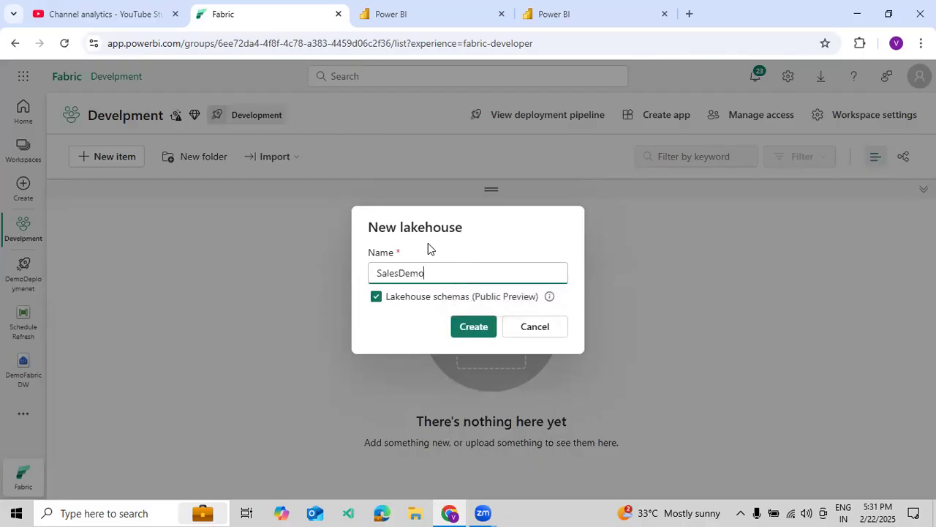
type("house")
left_click(462, 335)
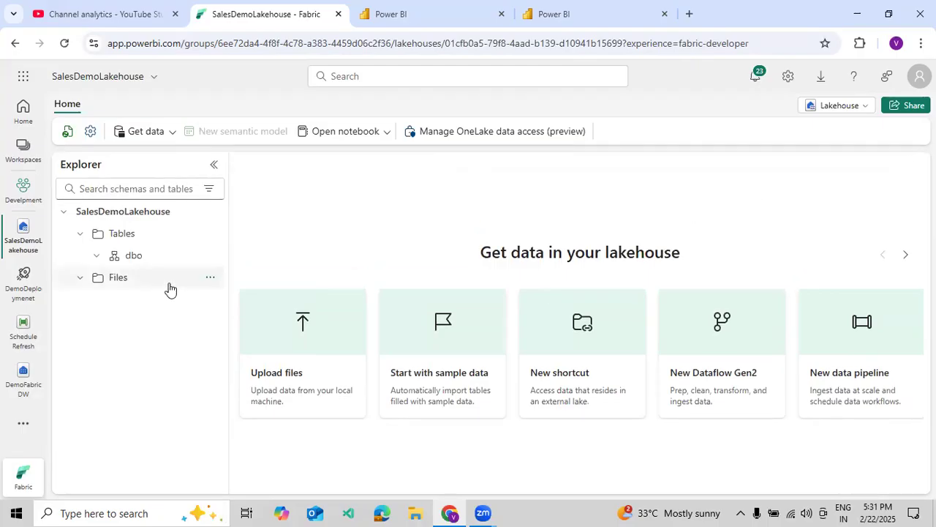
Create a subfolder named Development under the lakehouse's Files folder
left_click(101, 262)
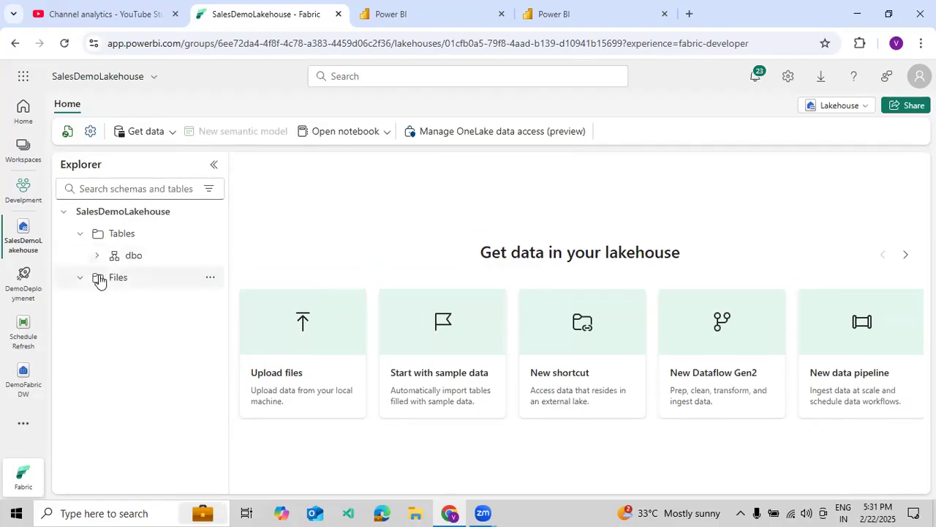
left_click(99, 277)
left_click(212, 280)
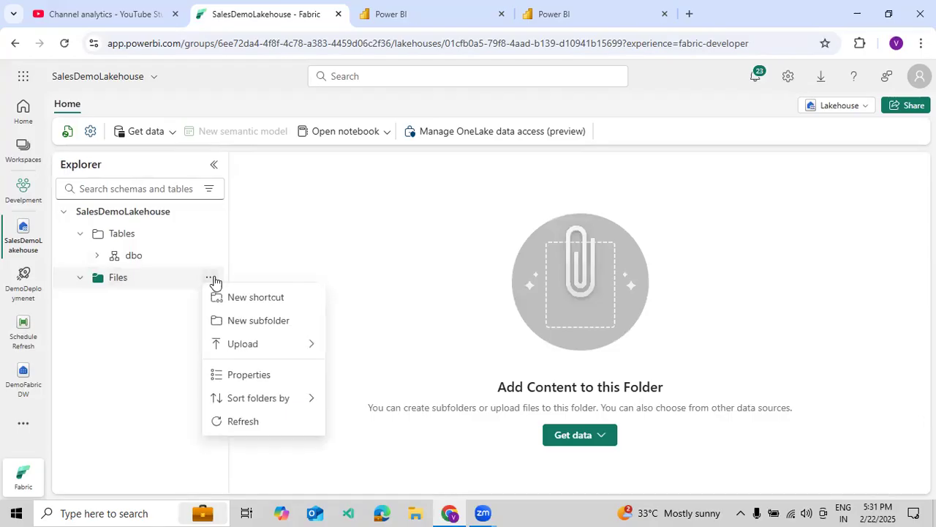
left_click(229, 323)
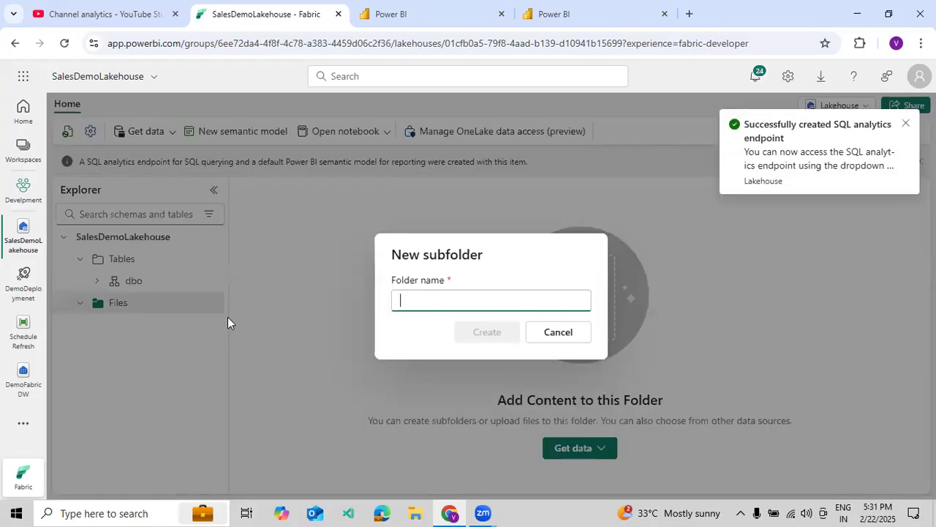
type("Dev")
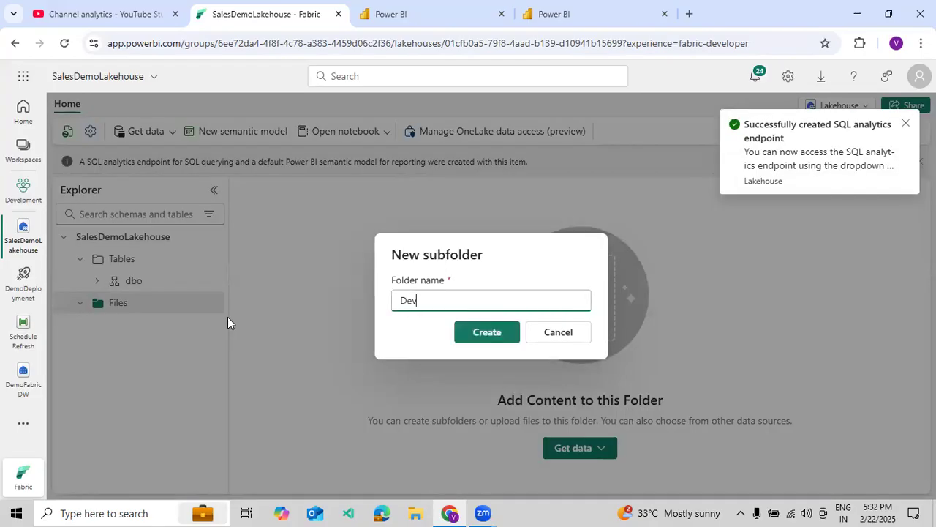
type("elopment")
left_click(483, 332)
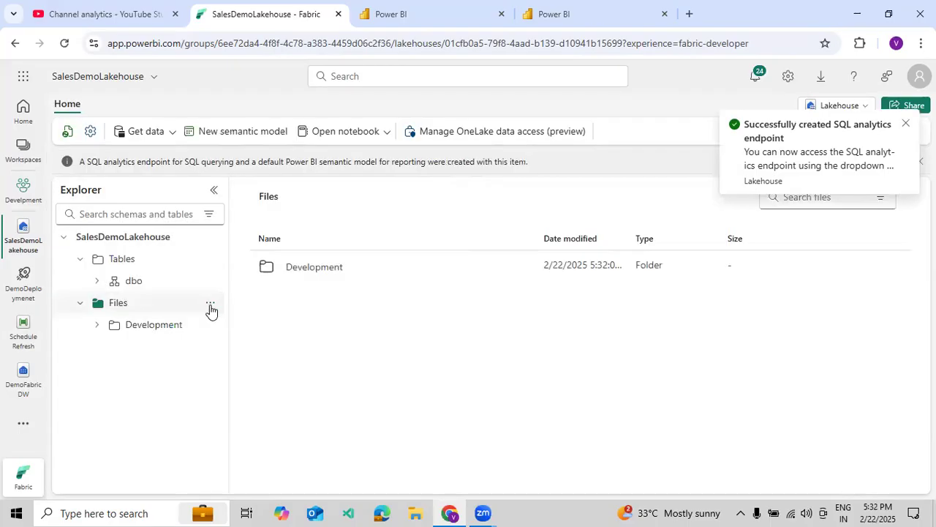
Add a second subfolder named Test under the lakehouse's Files folder
left_click(210, 305)
left_click(231, 350)
type("T")
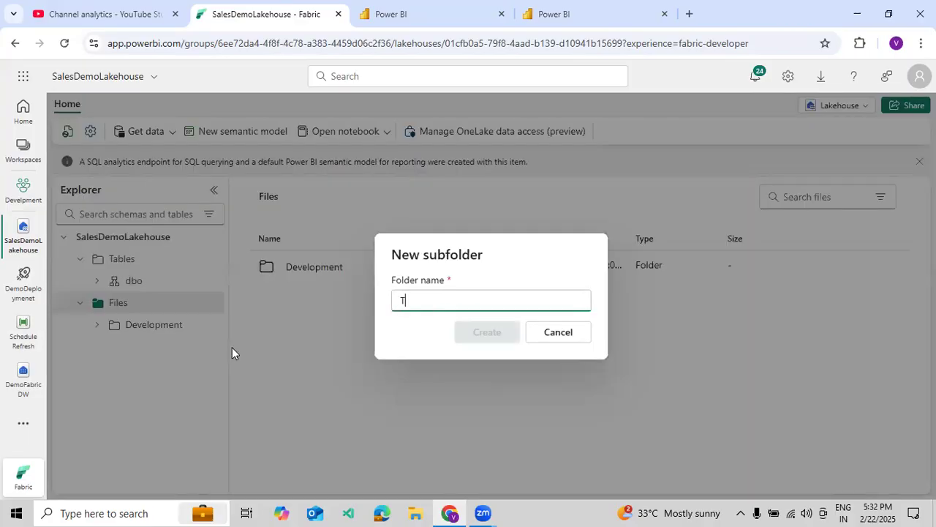
type("est")
left_click(481, 332)
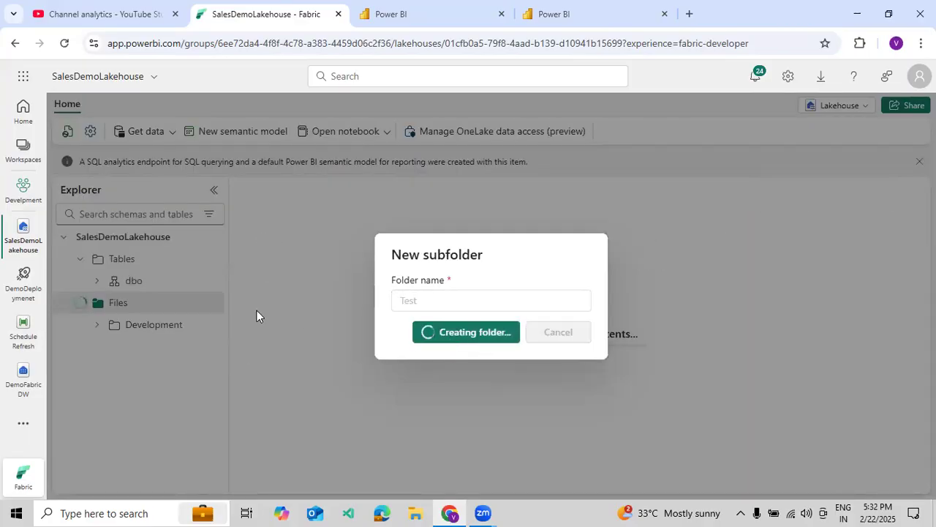
Add a third subfolder named Production under Files and dismiss the SQL analytics endpoint notice
left_click(210, 305)
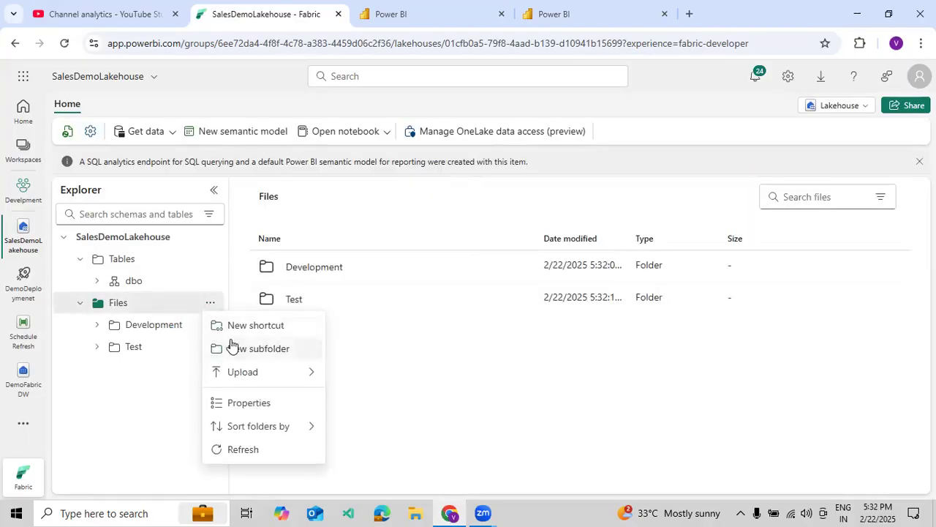
left_click(231, 348)
type("Productio")
left_click(493, 332)
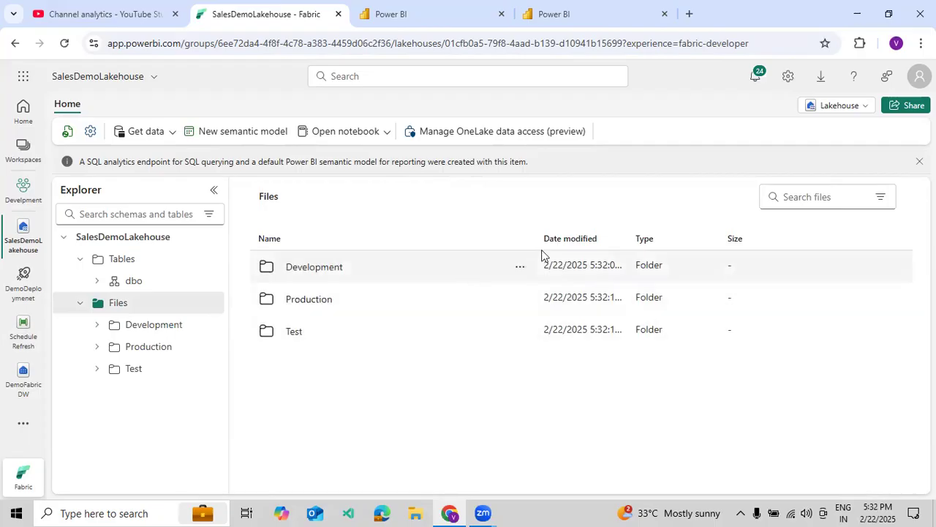
left_click(914, 162)
left_click(916, 161)
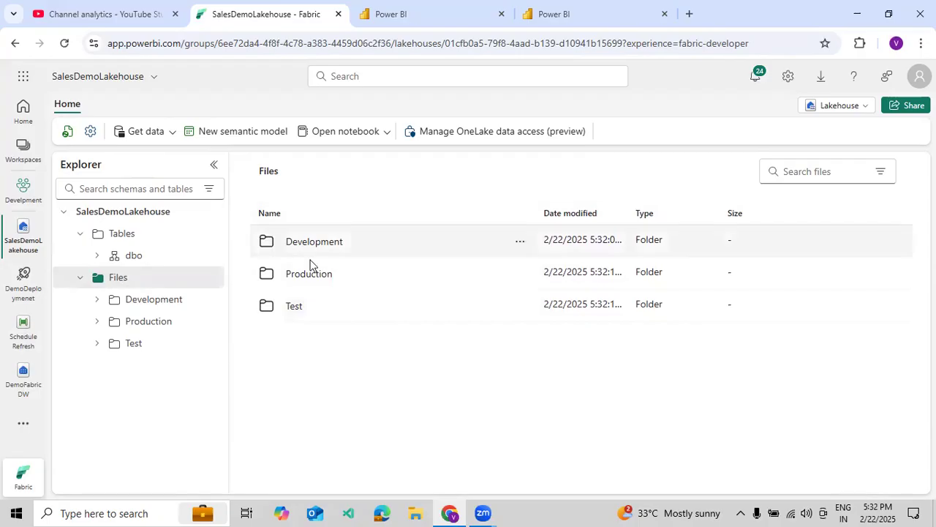
Return to the DemoDeploymenet pipeline and enlarge the item list to view the Development stage's items
left_click(26, 285)
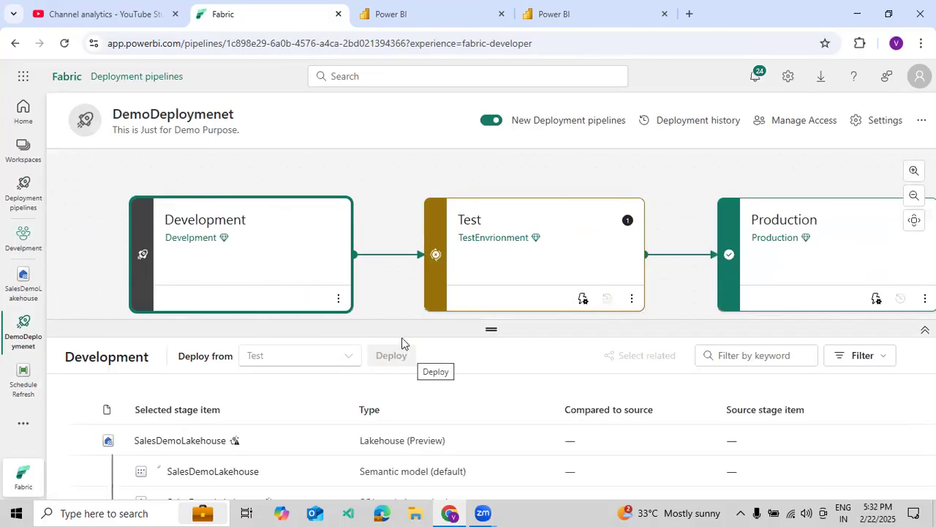
left_click_drag(691, 178, 635, 176)
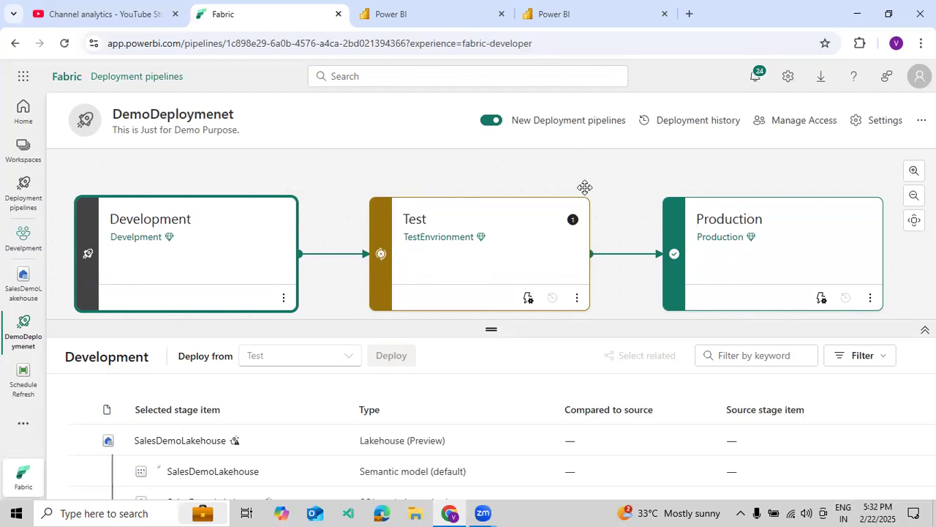
scroll(589, 185, "down", 1)
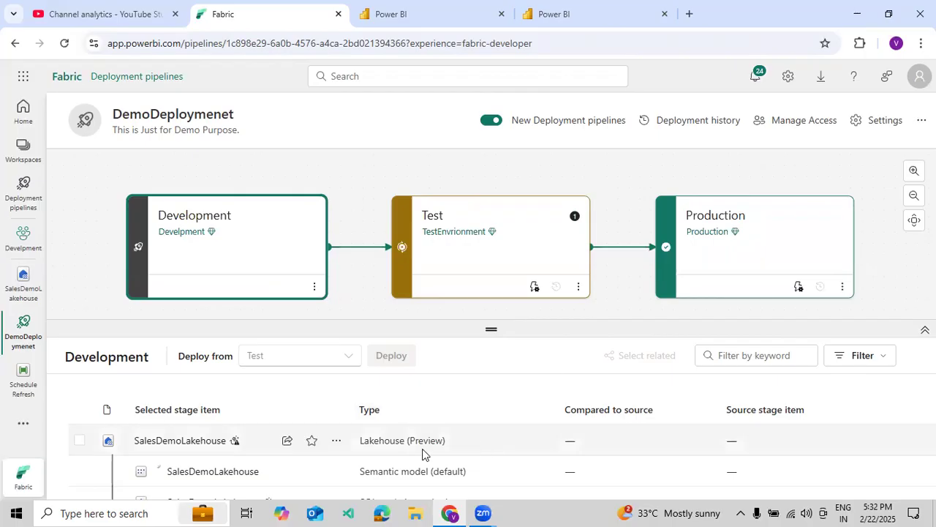
left_click_drag(464, 328, 463, 241)
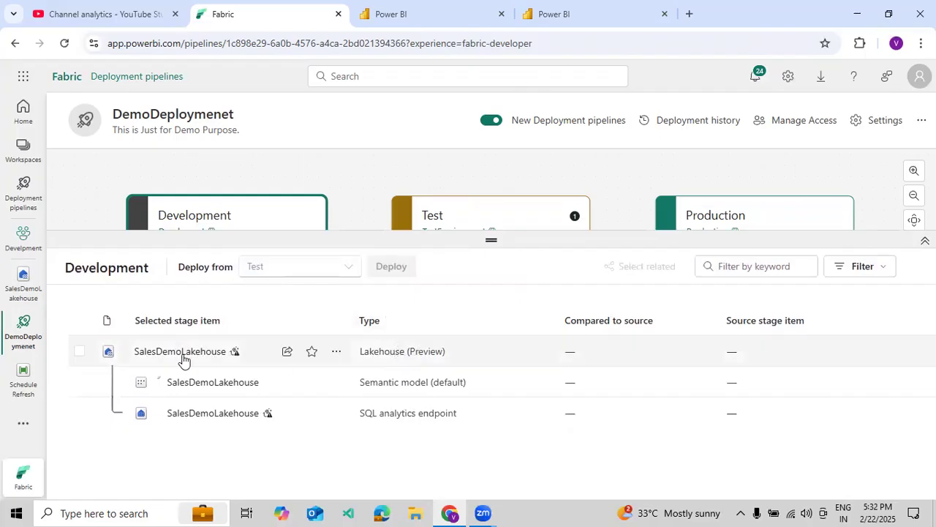
Show the Test stage and select the SalesDemoLakehouse item for deployment from Development
left_click(457, 207)
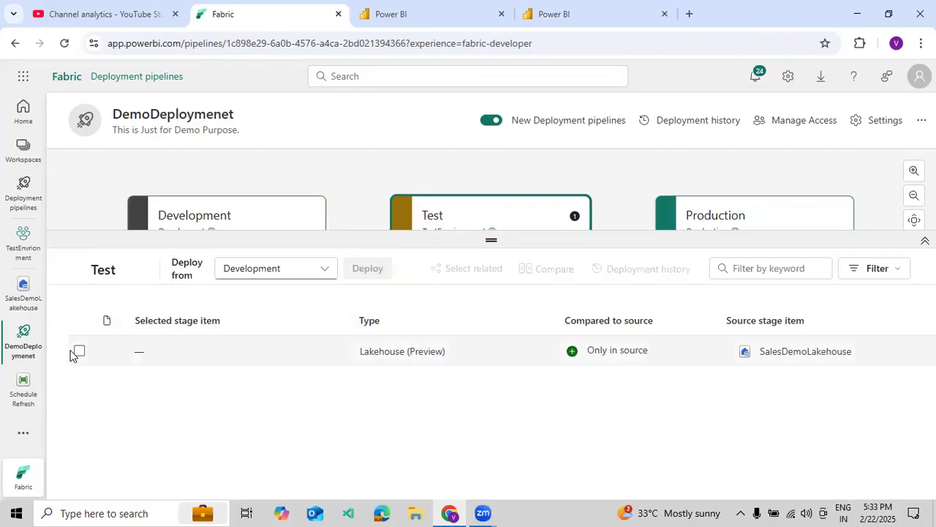
left_click(77, 352)
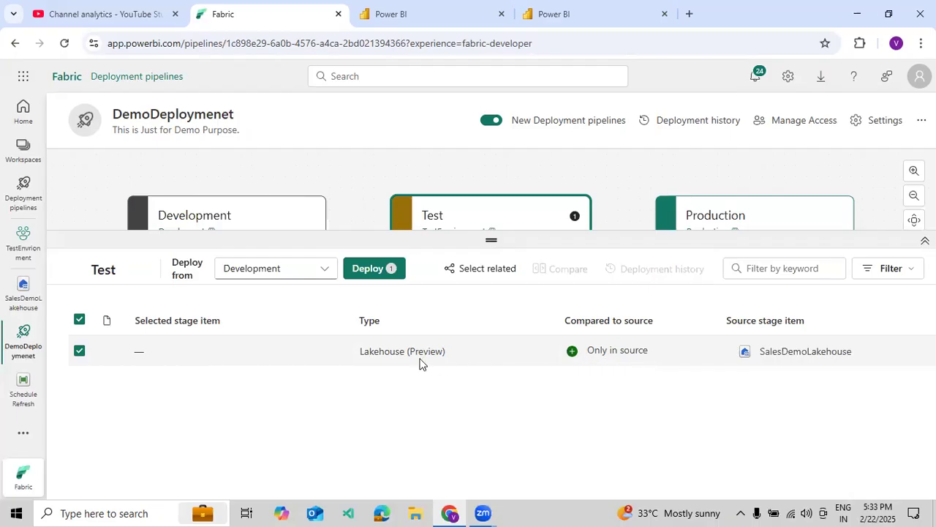
left_click_drag(361, 350, 411, 345)
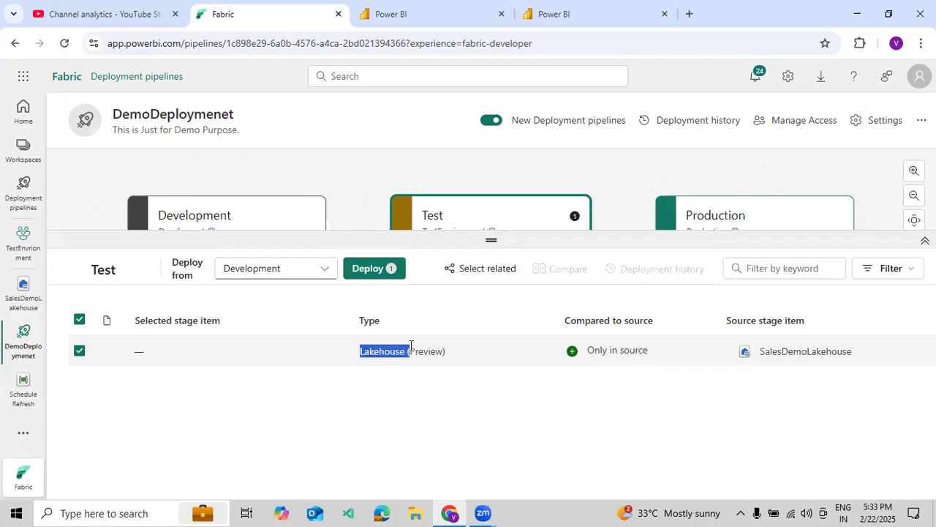
left_click_drag(491, 242, 492, 282)
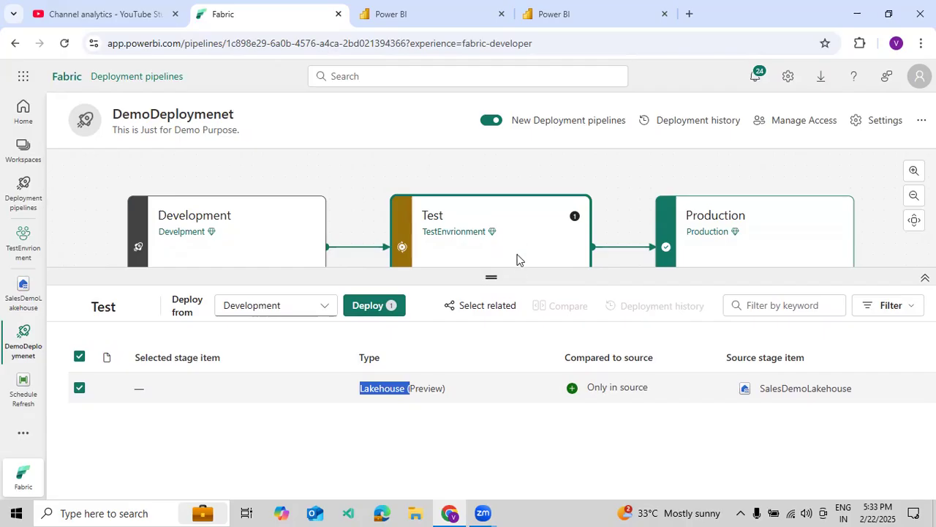
left_click(446, 331)
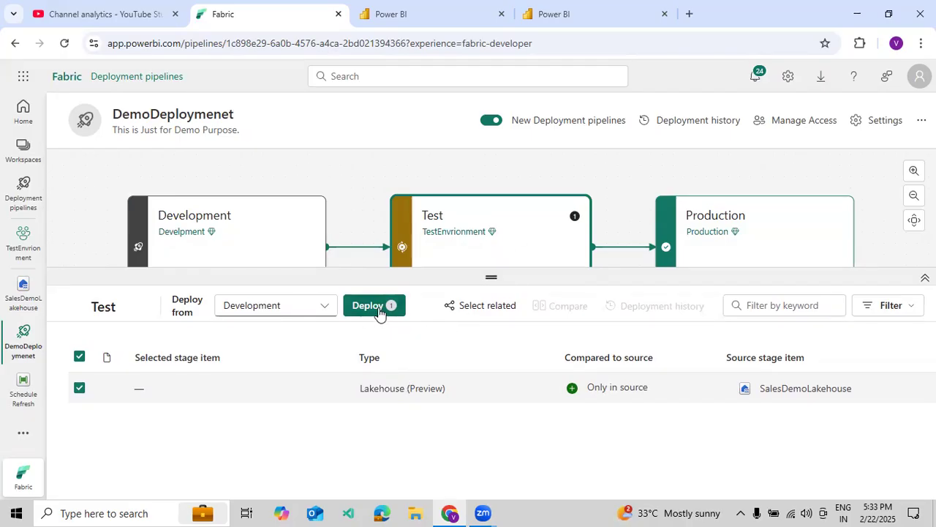
Open the deployment to the Test stage and add the note "This is just Lakehouse deployment"
left_click(379, 309)
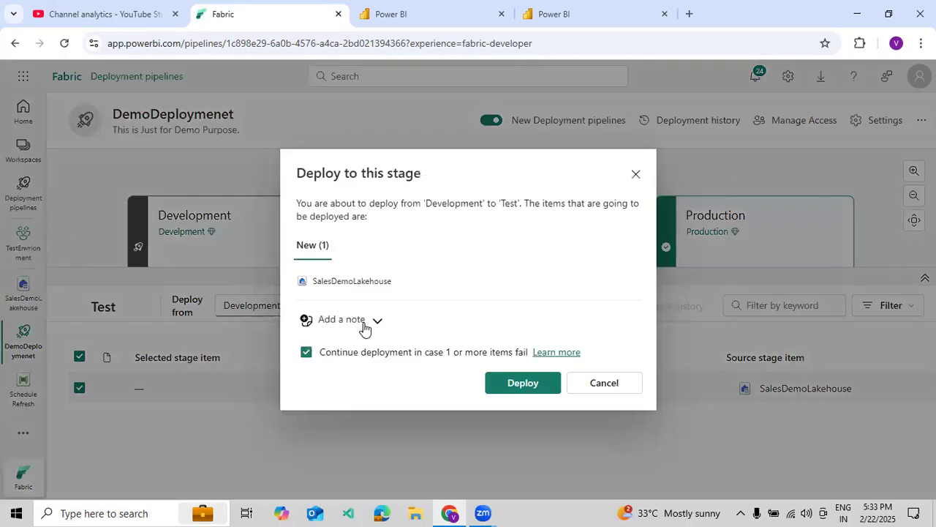
left_click(349, 320)
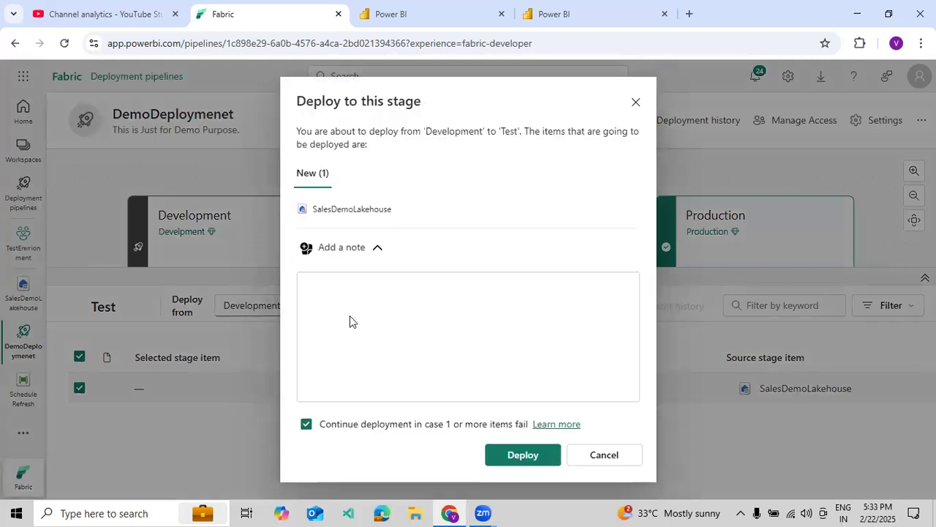
type("Th")
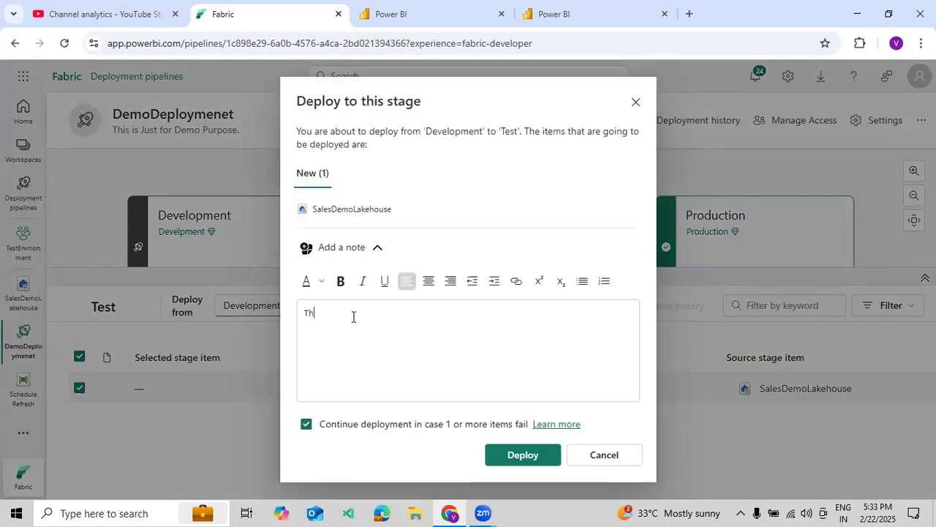
type("is is just Lakehouse deployme")
type("nt")
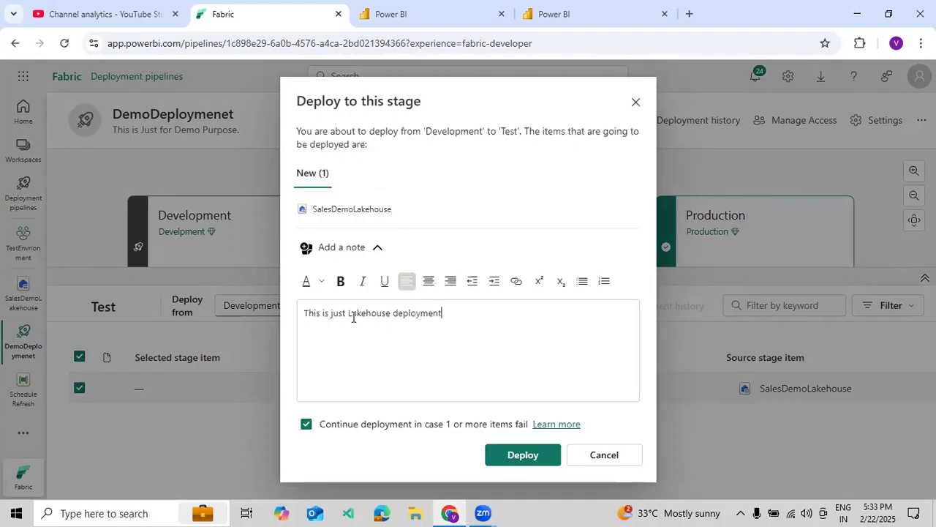
Toggle the option to continue deployment if items fail, deploy the lakehouse to Test, and enlarge the pipeline diagram area
left_click(388, 426)
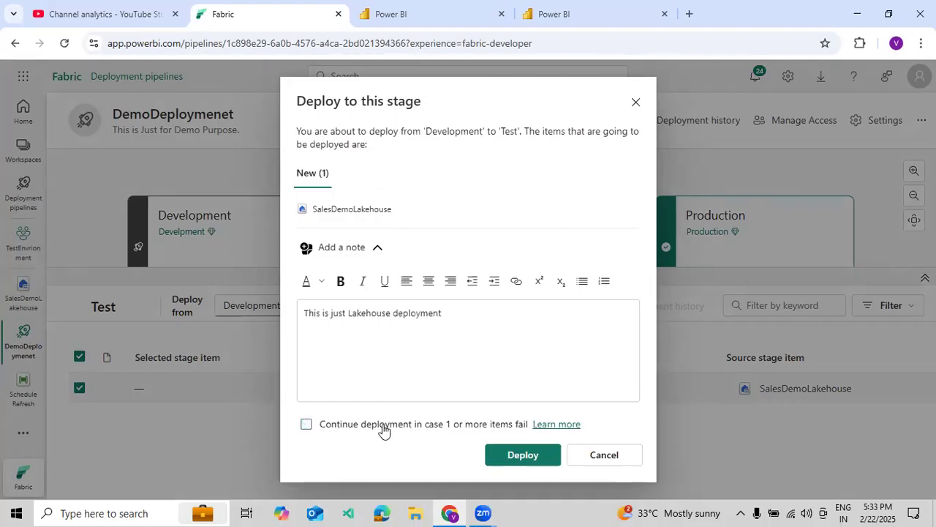
left_click(384, 429)
left_click(384, 428)
left_click(521, 455)
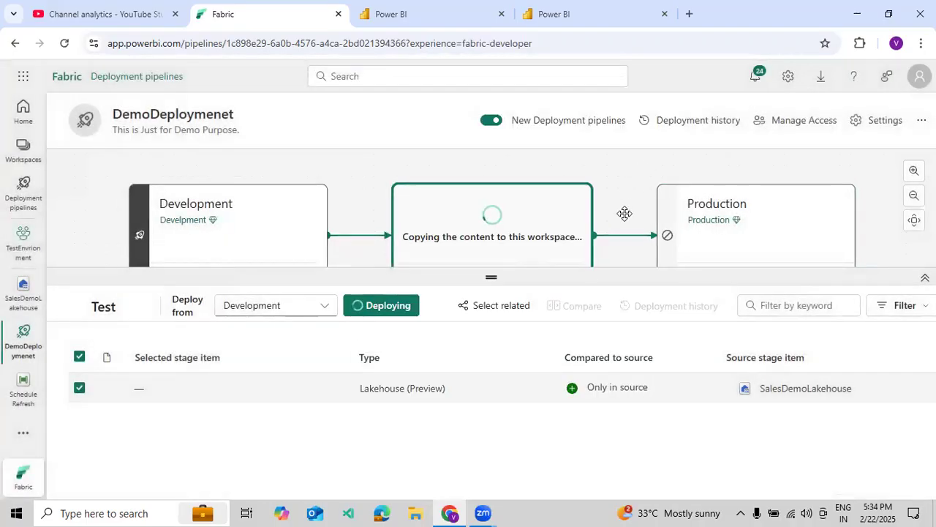
left_click_drag(615, 289, 619, 339)
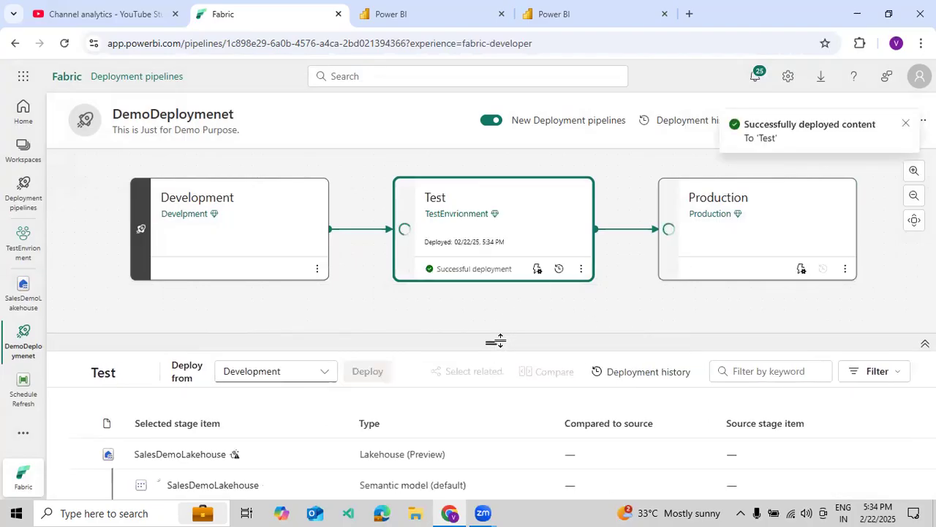
Enlarge the item list and compare the Test and Production stages' items with their source stages
left_click_drag(496, 341, 500, 287)
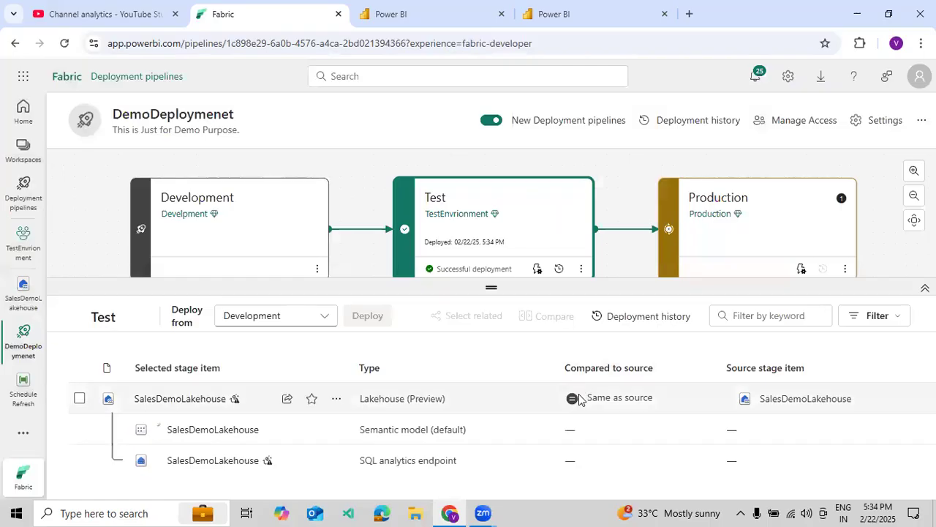
left_click(796, 212)
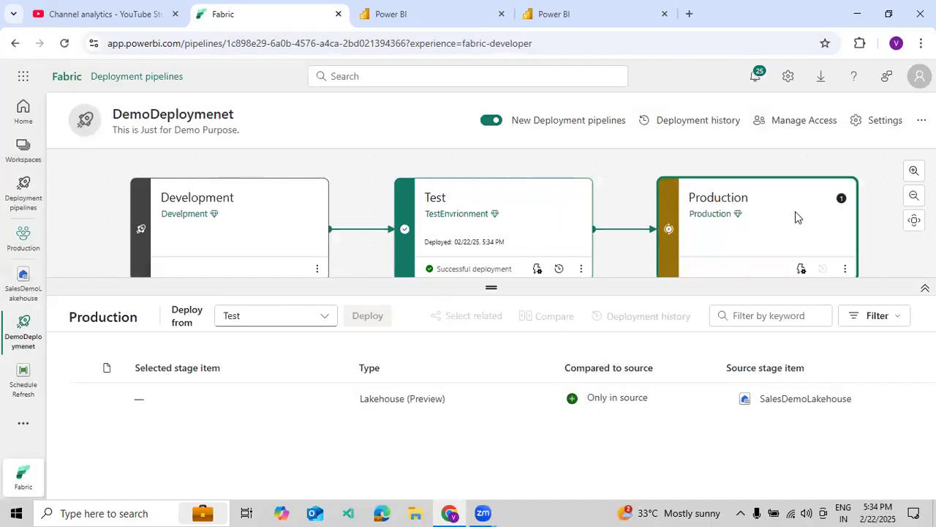
left_click(565, 211)
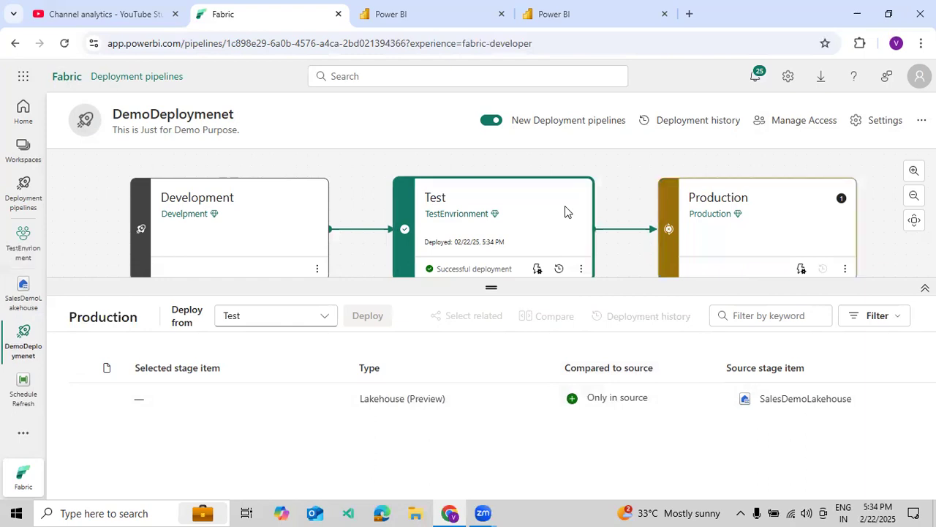
Deploy the SalesDemoLakehouse item from the Test stage to the Production stage
left_click(781, 206)
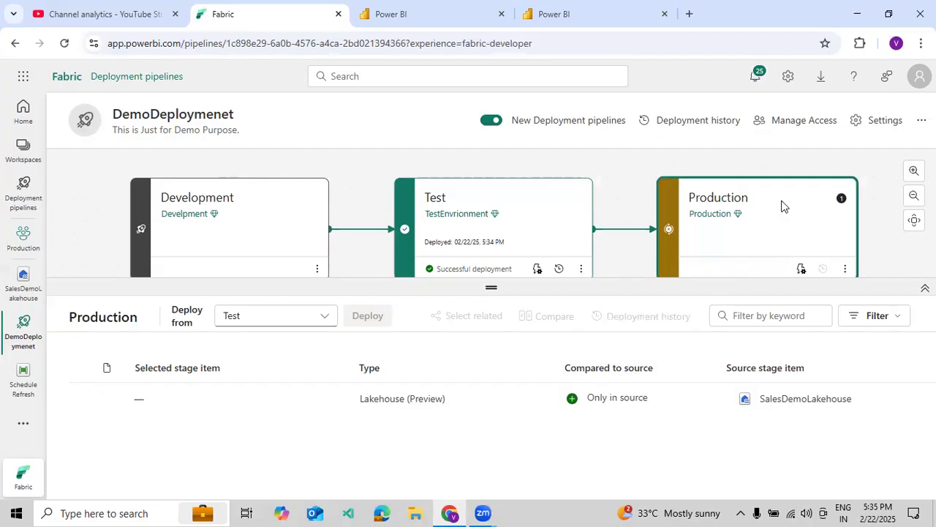
left_click(81, 399)
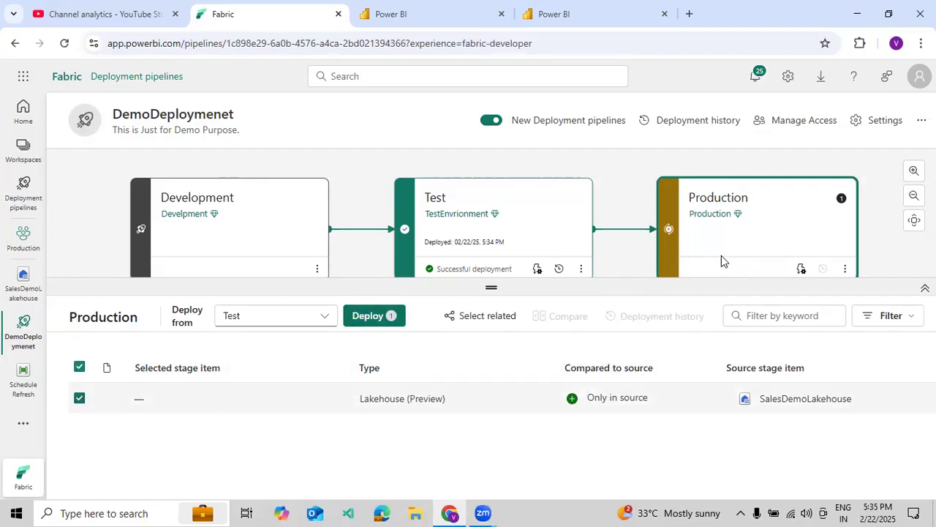
left_click(389, 319)
left_click(363, 354)
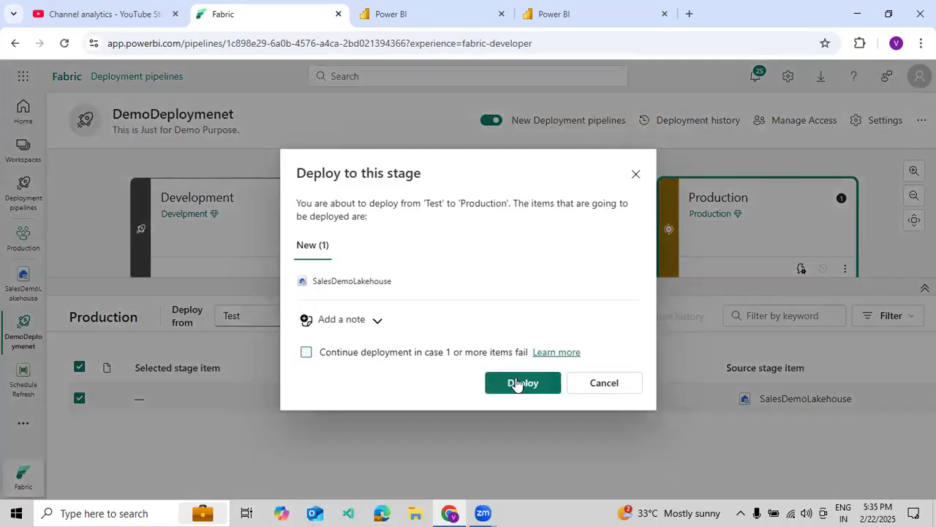
left_click(522, 383)
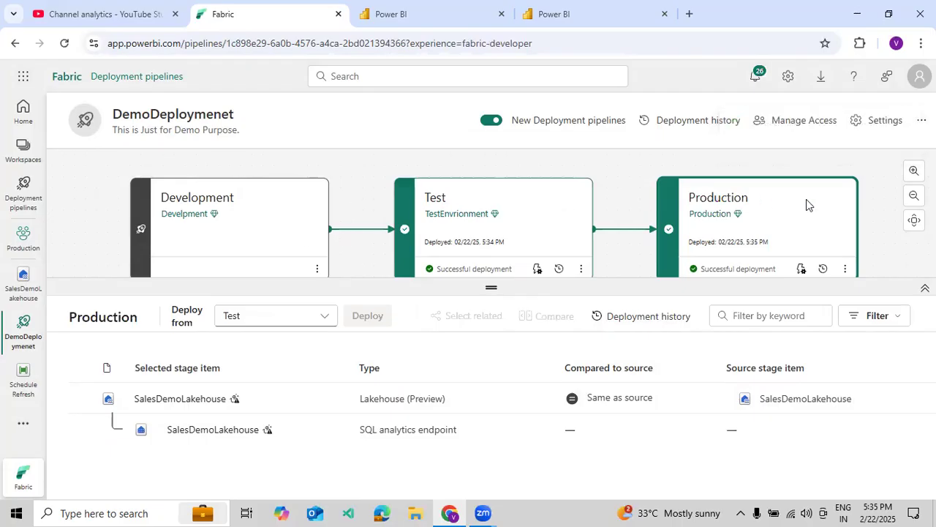
scroll(613, 183, "down", 1)
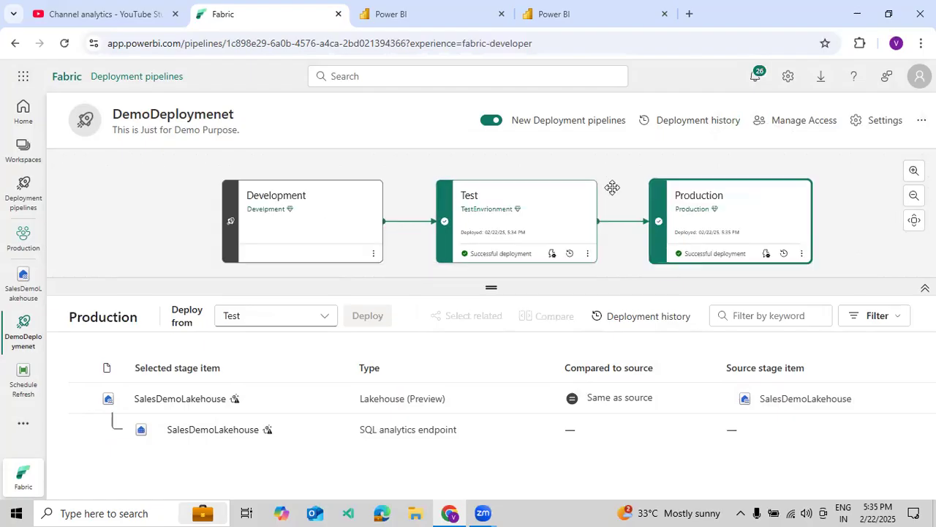
Reload the TestEnvrionment and Production workspace pages to view their current items
left_click(434, 18)
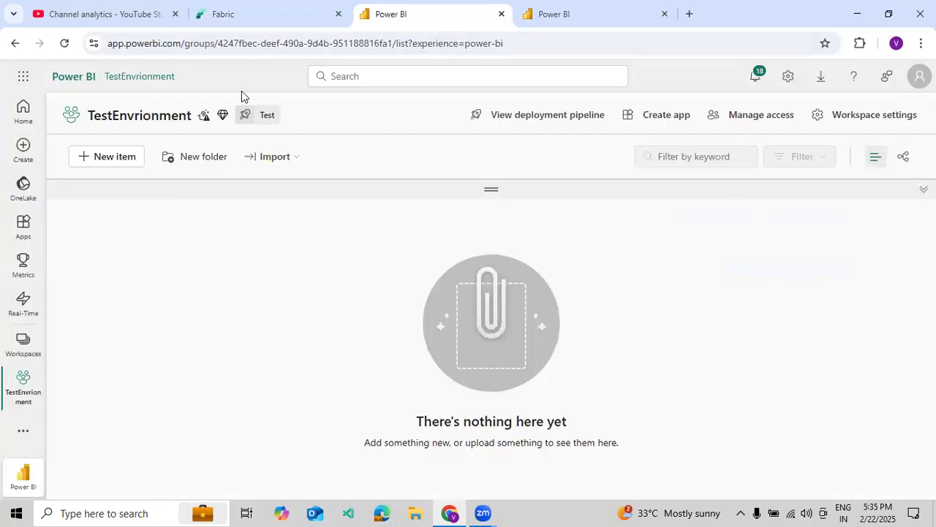
left_click(61, 44)
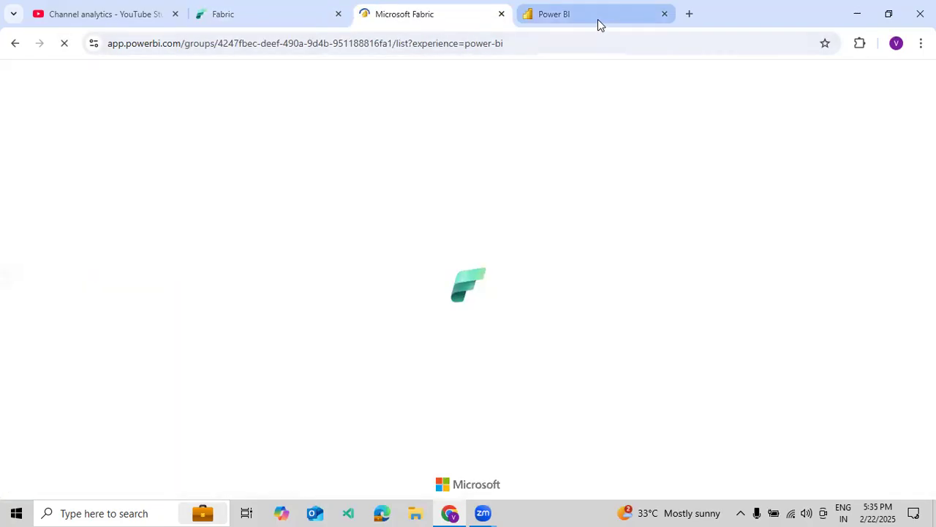
left_click(597, 19)
left_click(65, 44)
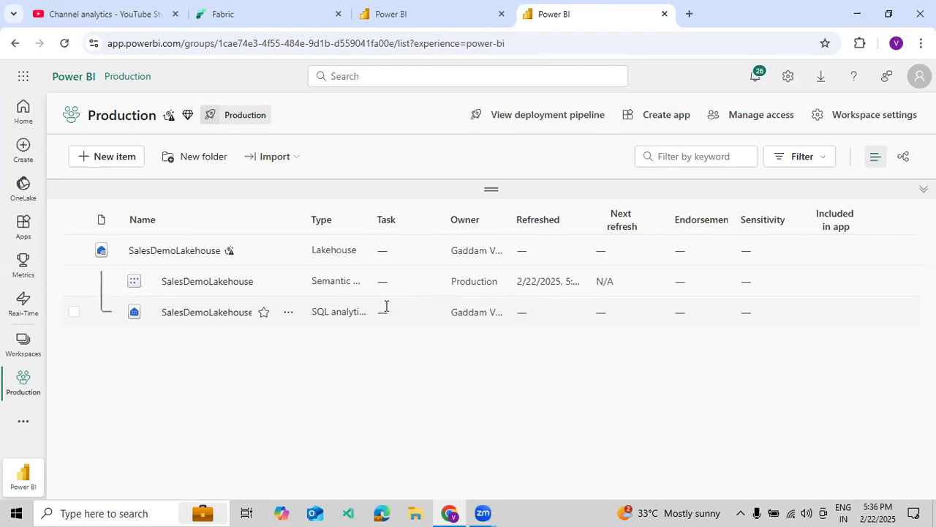
Open SalesDemoLakehouse in both the Production and TestEnvrionment workspaces, and dismiss the SQL analytics endpoint notice in the Test lakehouse
left_click(181, 251)
left_click(386, 16)
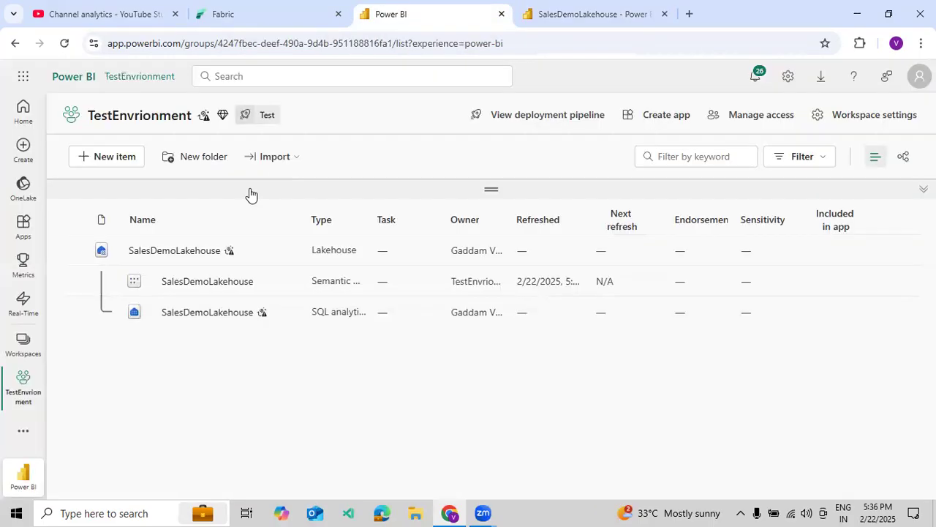
left_click(180, 250)
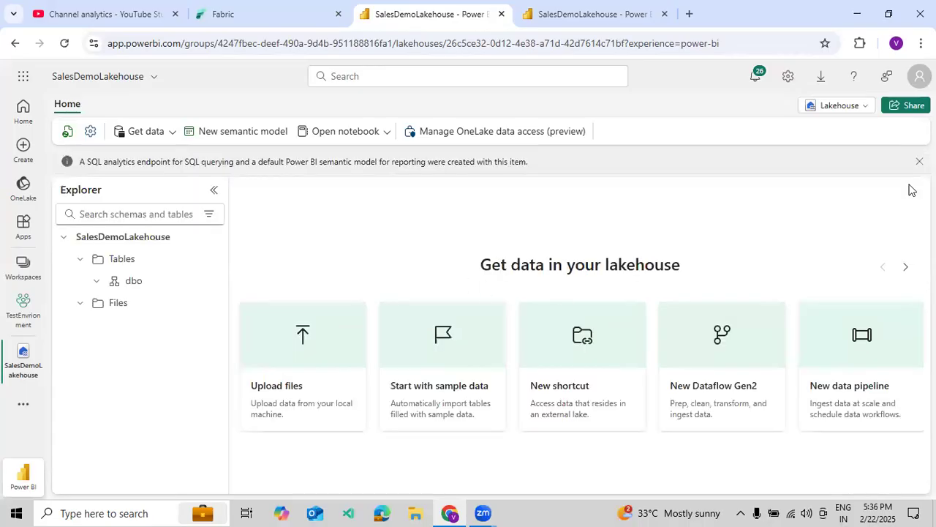
left_click(913, 161)
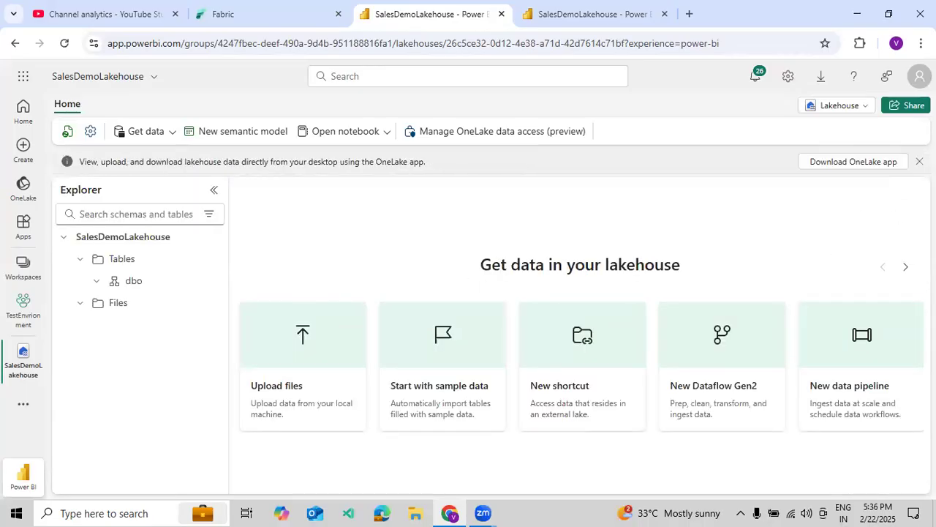
Return to the Production workspace's SalesDemoLakehouse and refresh its Files folder
left_click(601, 22)
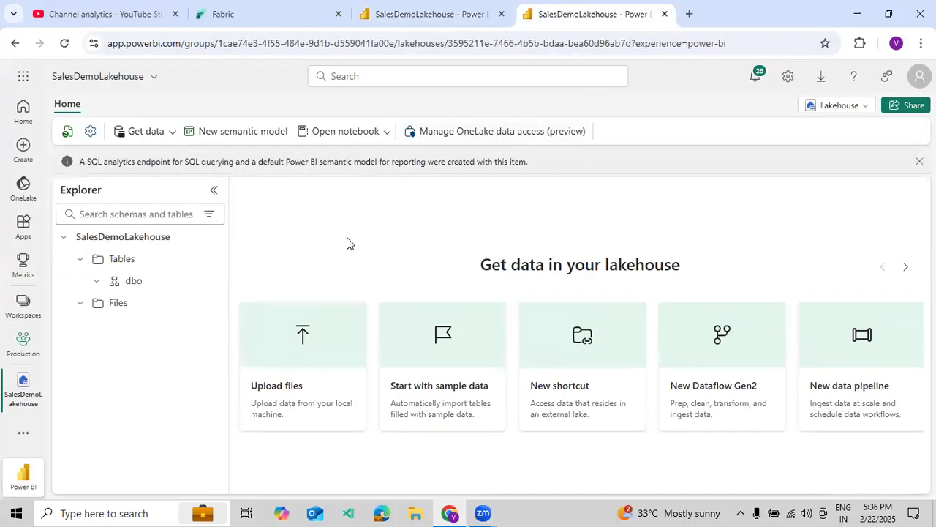
left_click(79, 303)
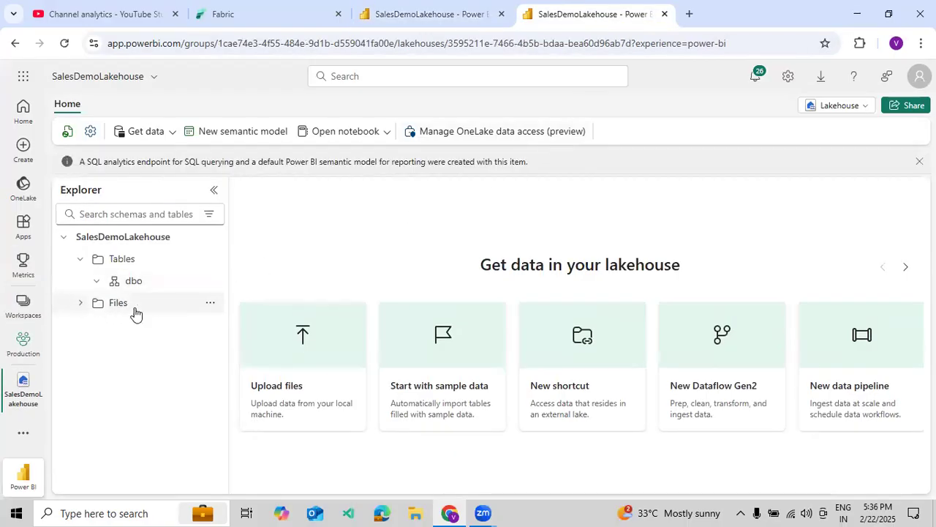
left_click(209, 303)
left_click(234, 446)
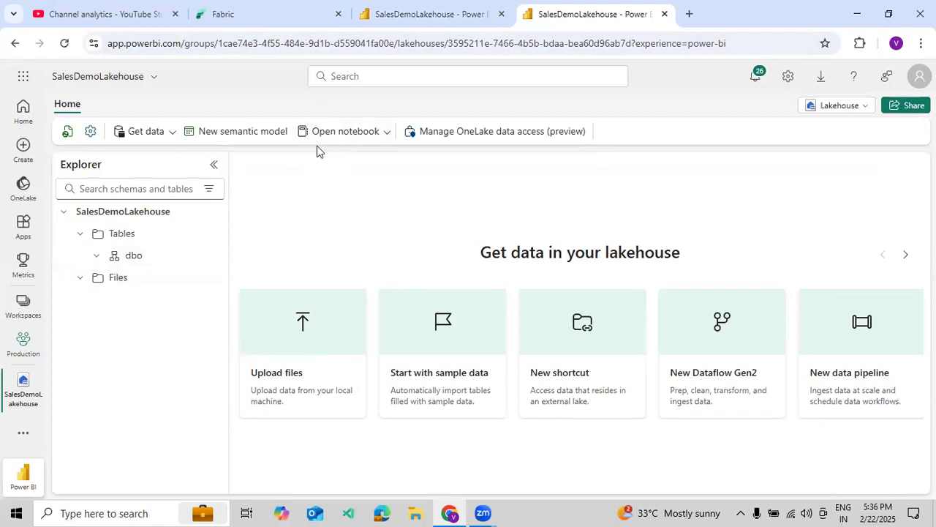
Switch to the Test workspace's SalesDemoLakehouse, refresh its Files folder and collapse it
left_click(403, 24)
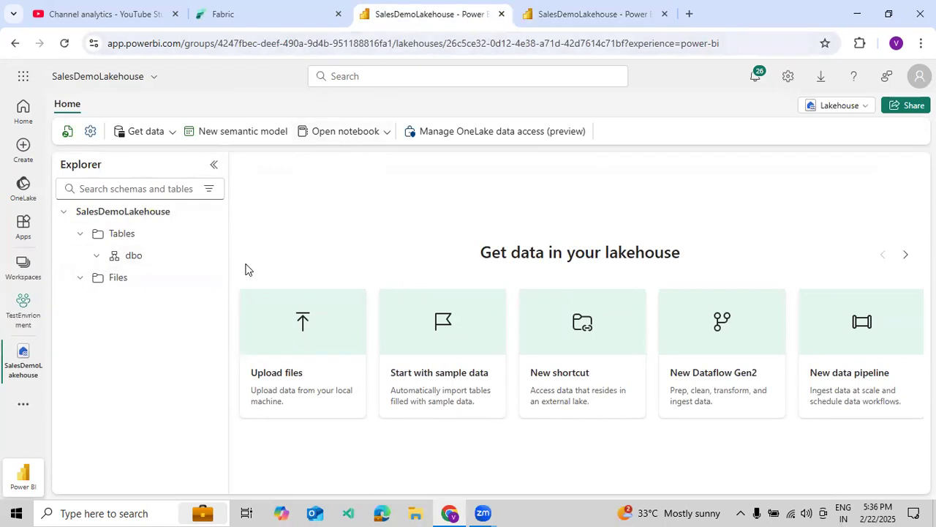
left_click(210, 278)
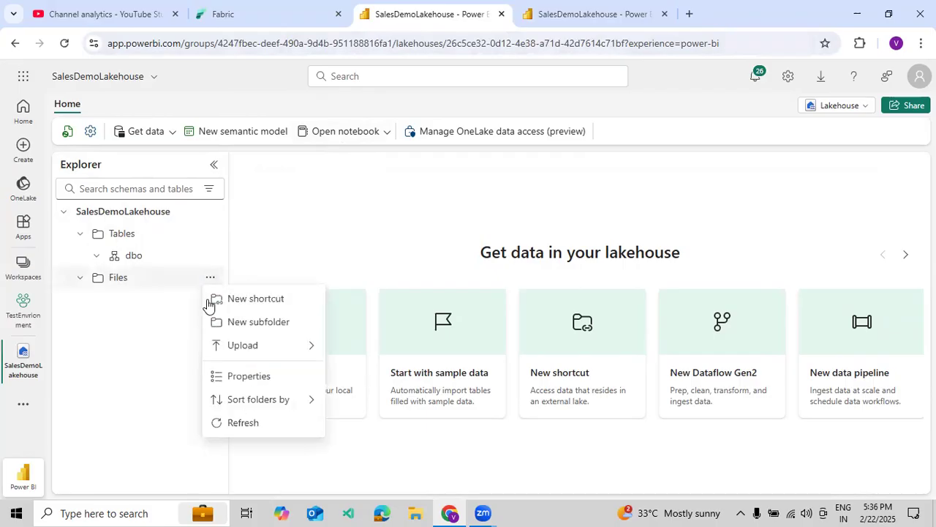
left_click(207, 423)
left_click(79, 279)
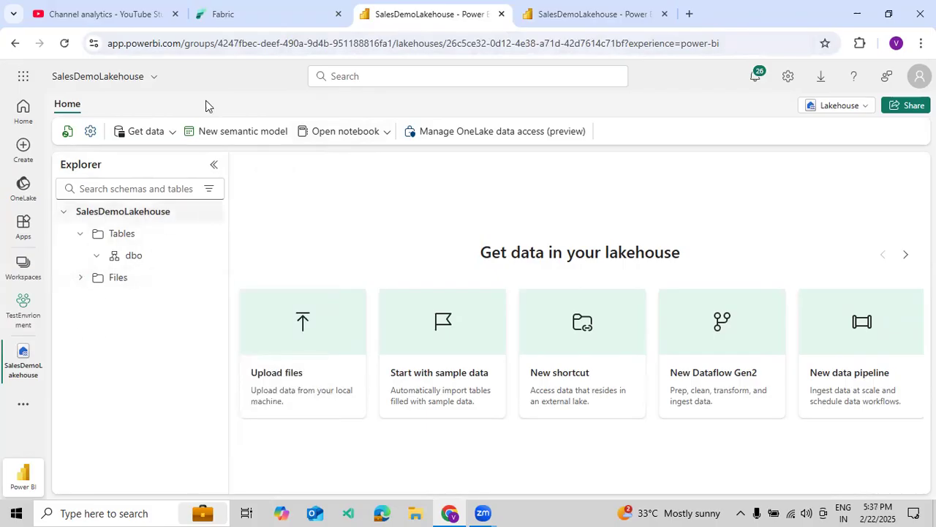
Return to the DemoDeploymenet pipeline and open the Develpment workspace from its Development stage
left_click(240, 26)
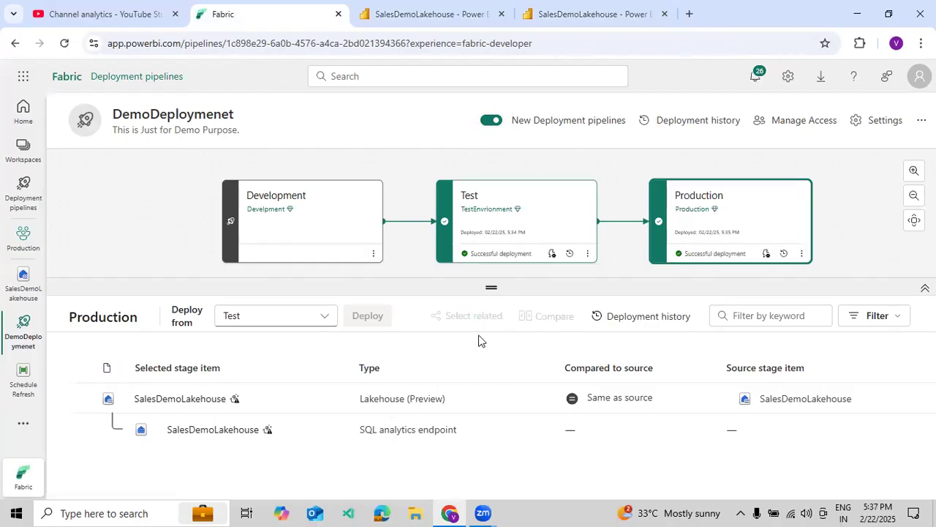
left_click(432, 18)
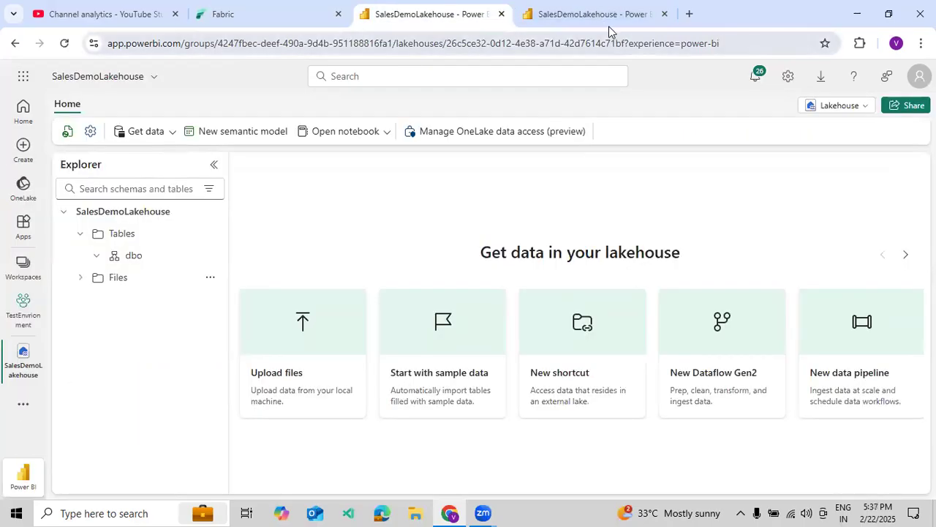
left_click(290, 23)
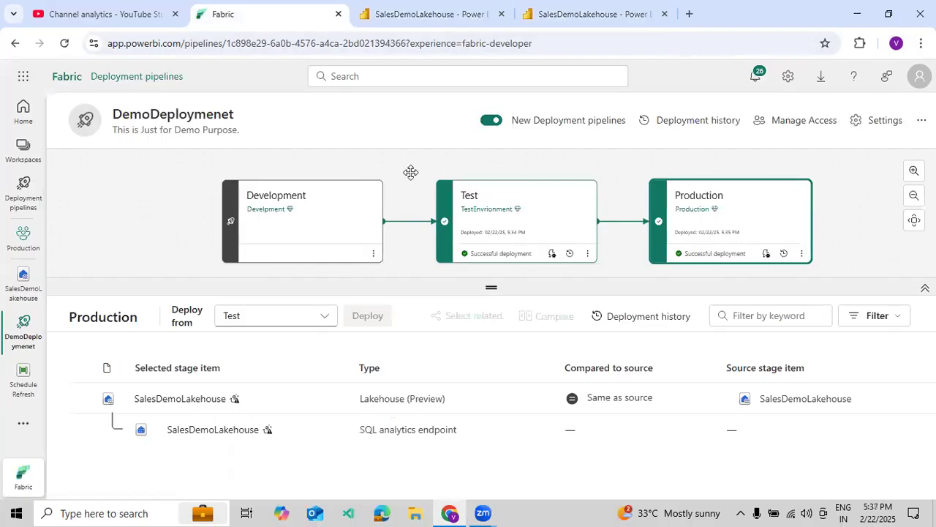
left_click(272, 210)
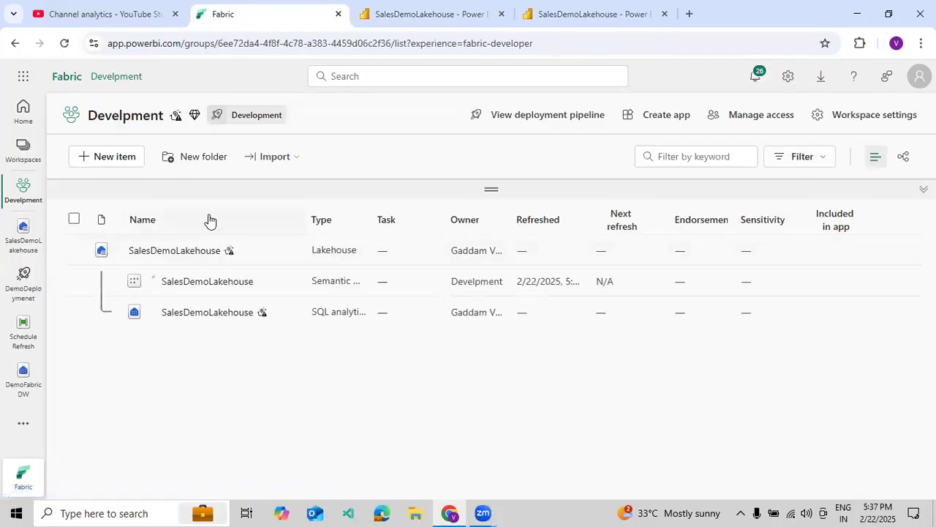
Create a new warehouse named DemoDW in the Develpment workspace
left_click(130, 161)
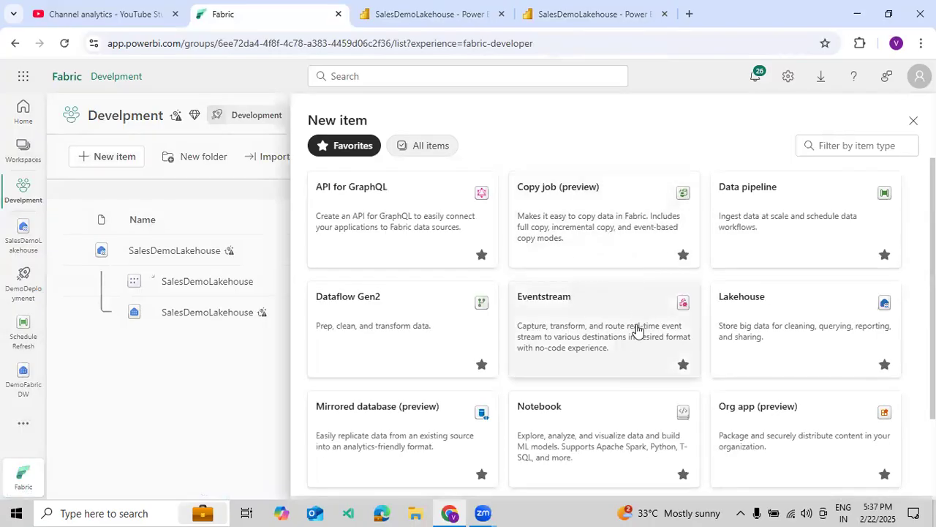
scroll(631, 325, "down", 1)
scroll(643, 418, "down", 1)
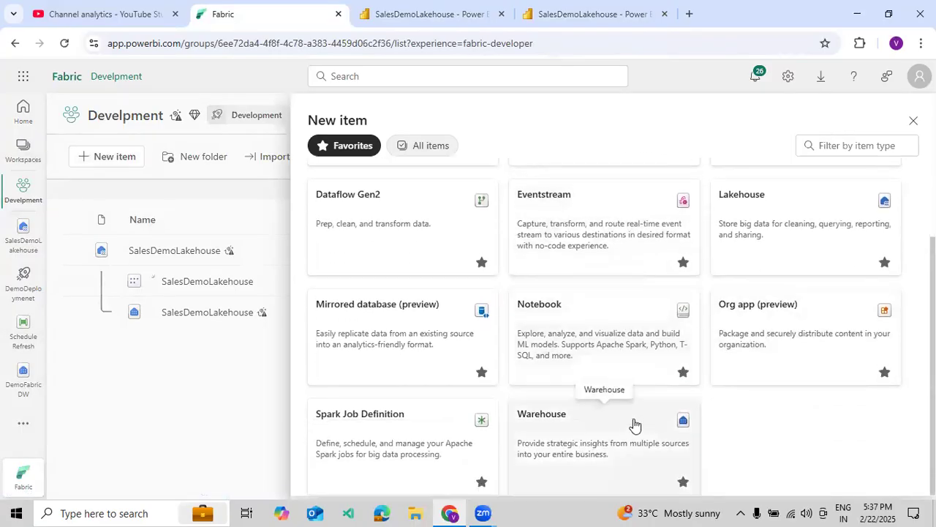
left_click(607, 438)
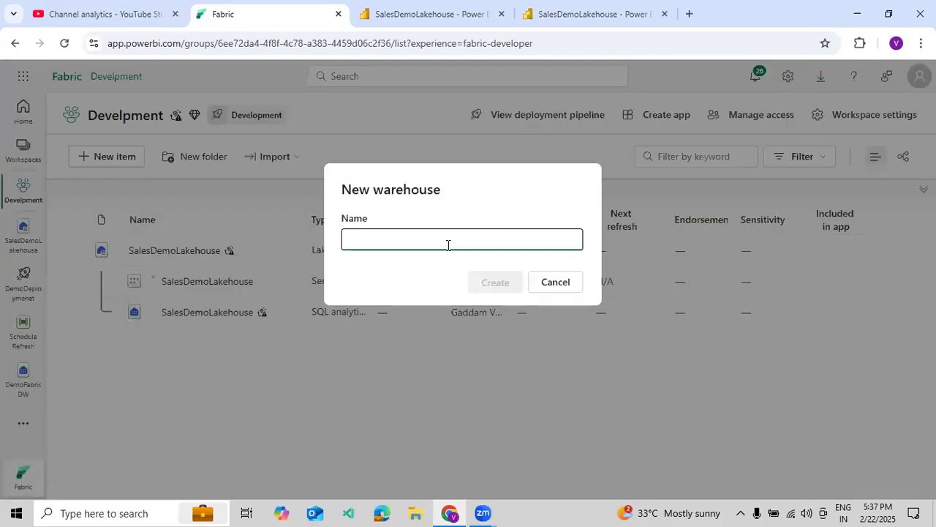
type("DemoDW")
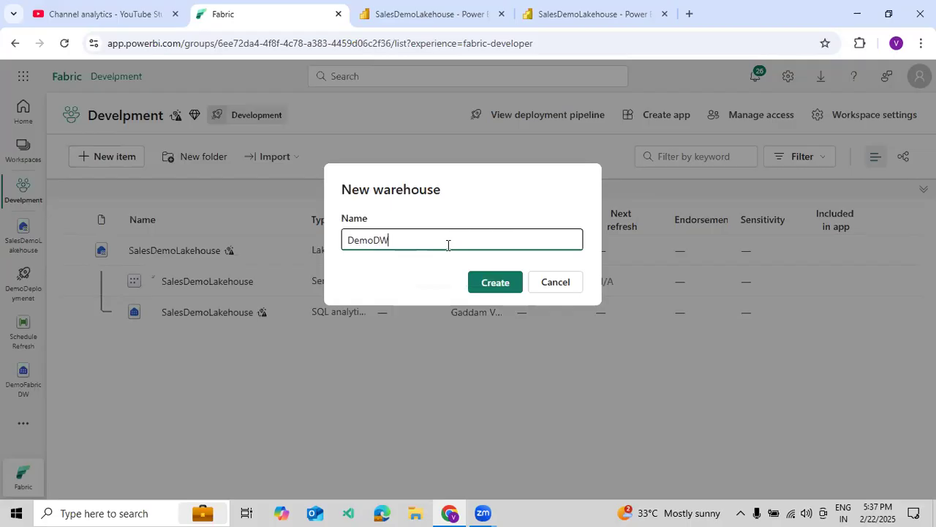
left_click(497, 291)
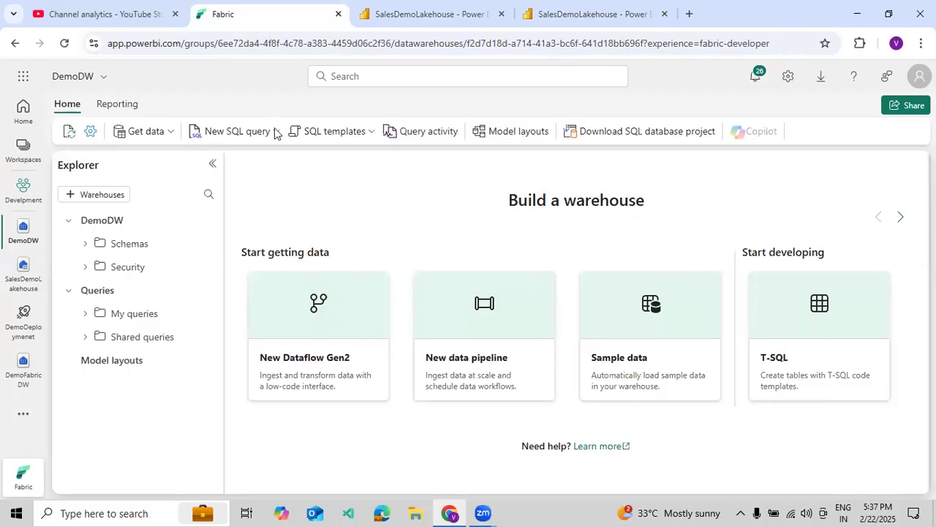
Open a new SQL query in the DemoDW warehouse and dismiss the Copilot preview notice
left_click(276, 131)
left_click(261, 156)
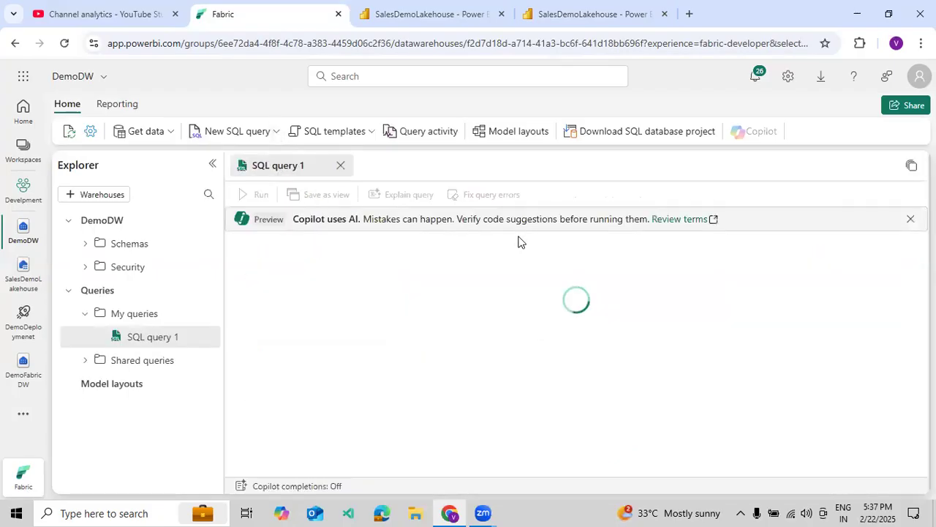
left_click(910, 219)
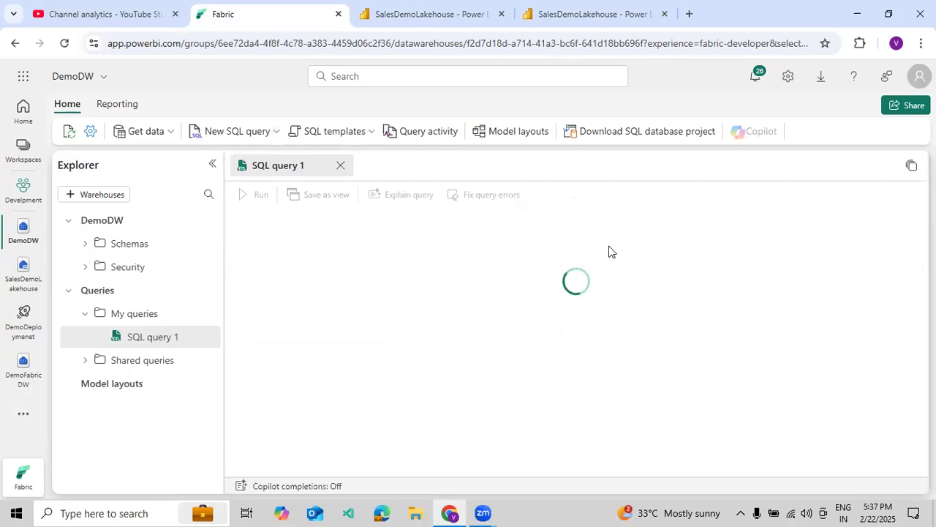
Begin a CREATE TABLE EmpSales statement in the query with an empty pair of parentheses split across lines
type("C")
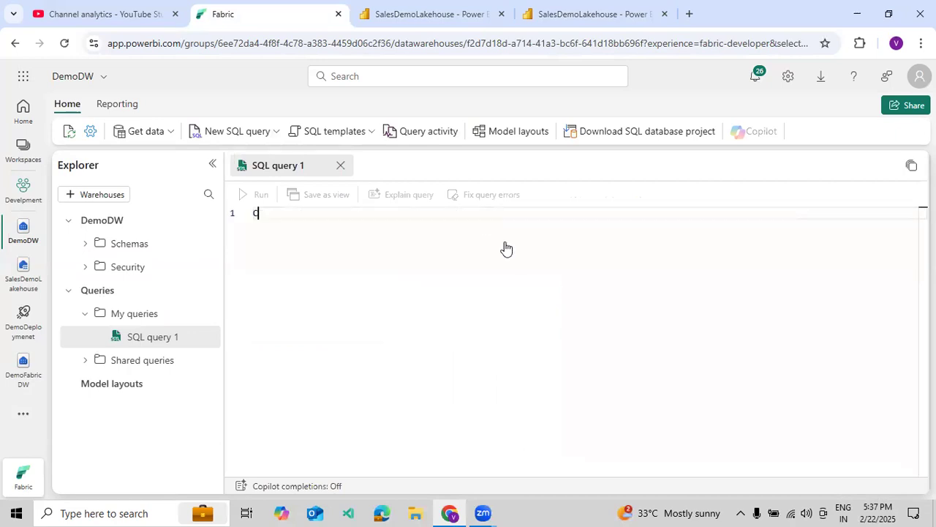
type("REATE TABLE ")
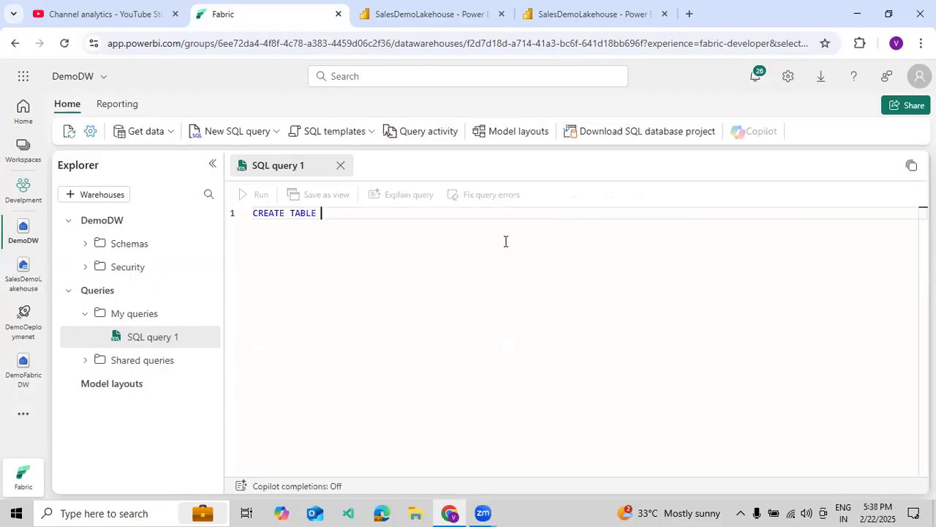
type("EmpSales")
key("Return")
type("()")
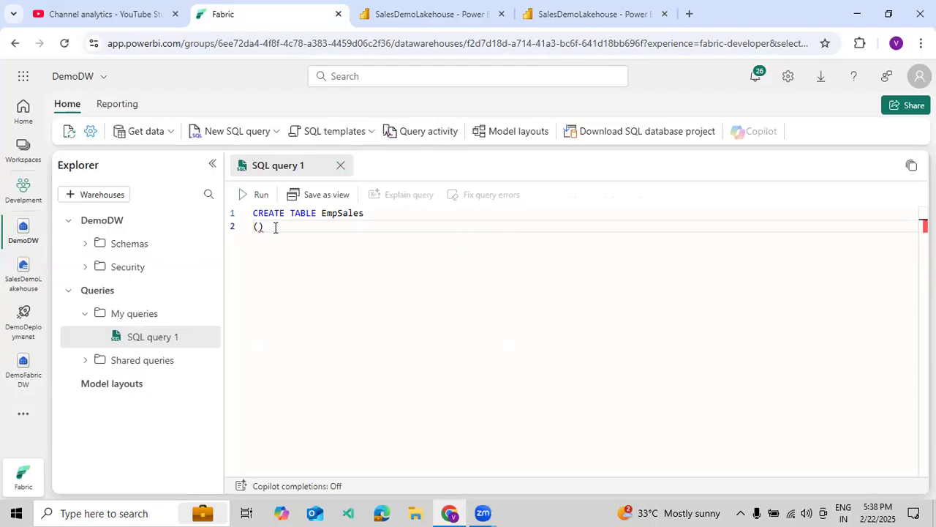
left_click(259, 226)
key("Return")
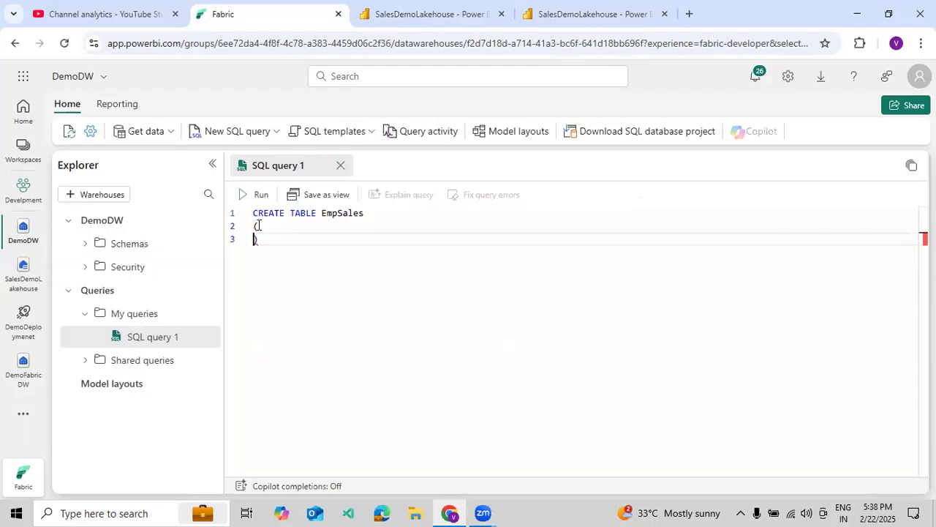
Define the EmpSales columns EmpId INT, EmpName VARCHAR(100) and EmpSalary INT, and run the CREATE TABLE statement
key("Return")
type("EmpId INT,")
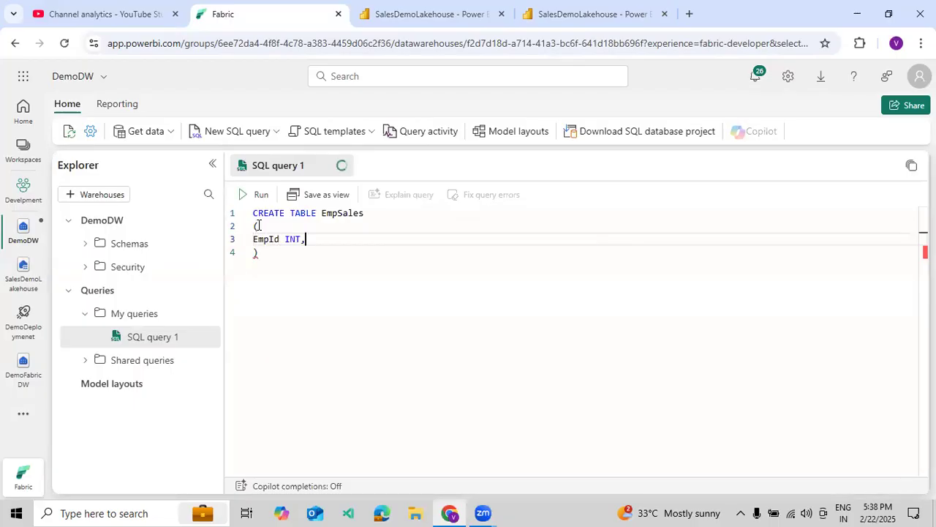
key("Return")
type("EmpName VARCHAR")
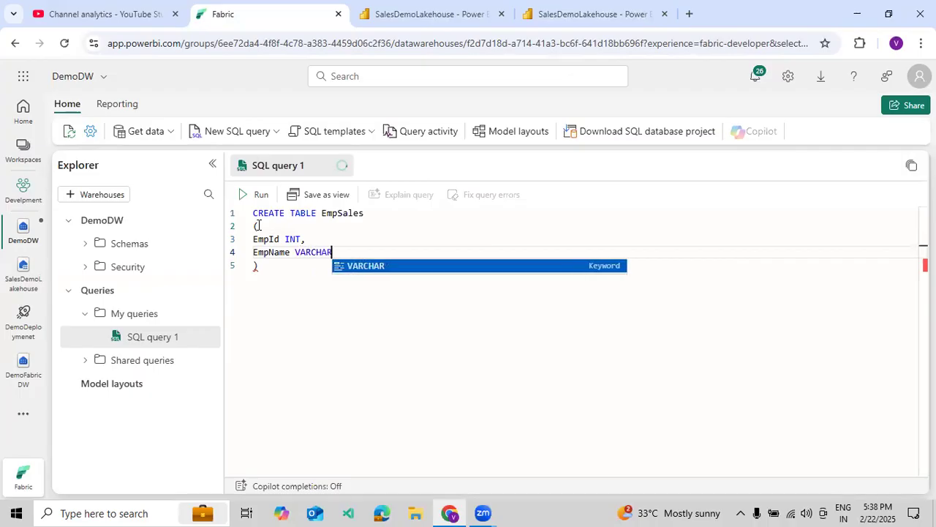
type("(100),")
key("Return")
type("Emp")
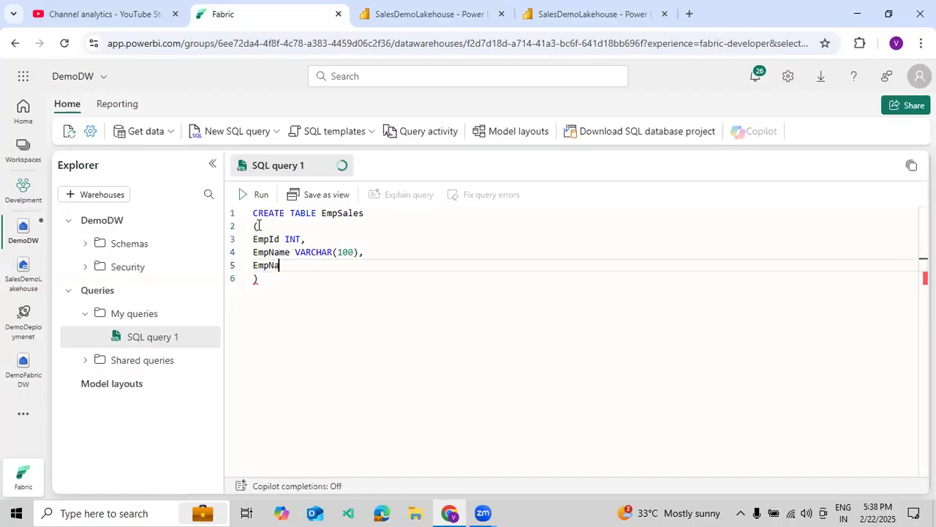
type("Salary INT")
left_click_drag(301, 322, 253, 212)
left_click(256, 195)
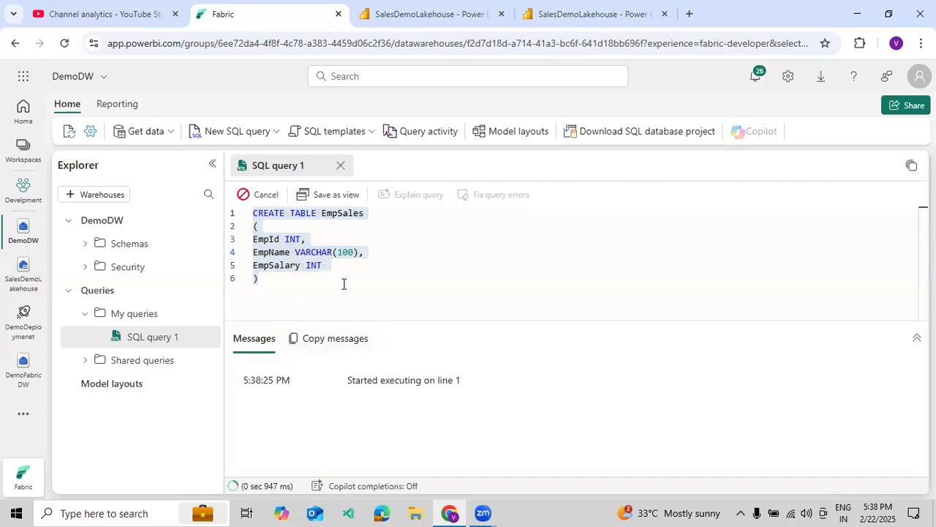
Below the table definition, write an INSERT INTO EmpSales VALUES statement with ID 100, an employee's first name and salary 343
left_click(300, 288)
key("Return")
key("Return")
type("INSER")
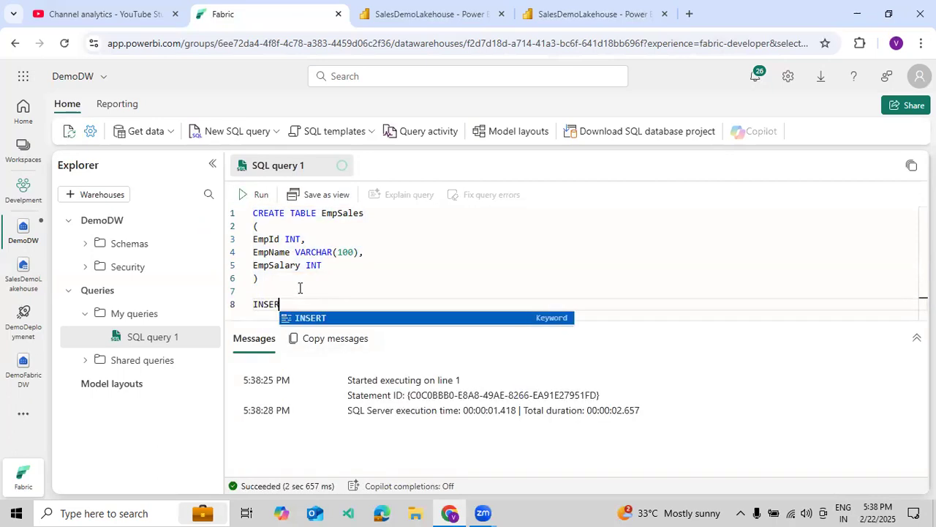
type("T INTO Emp")
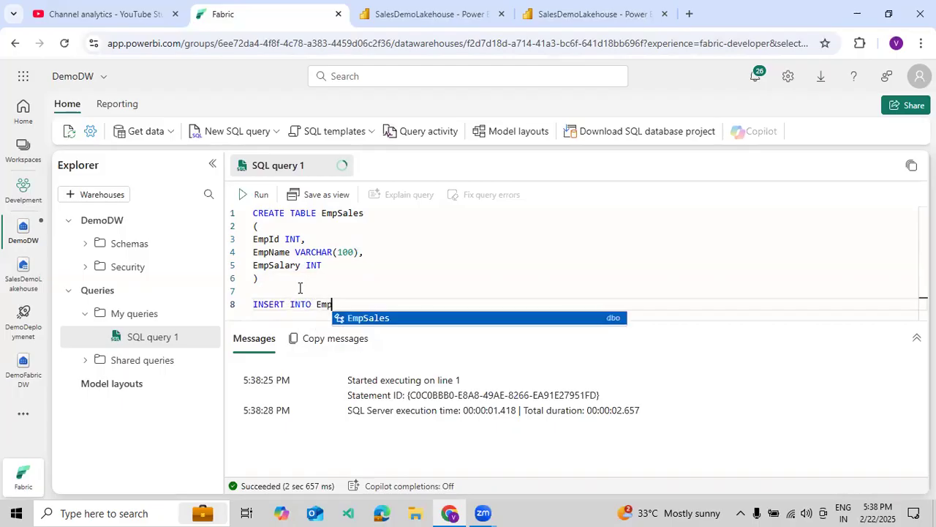
type("Sales VALUES")
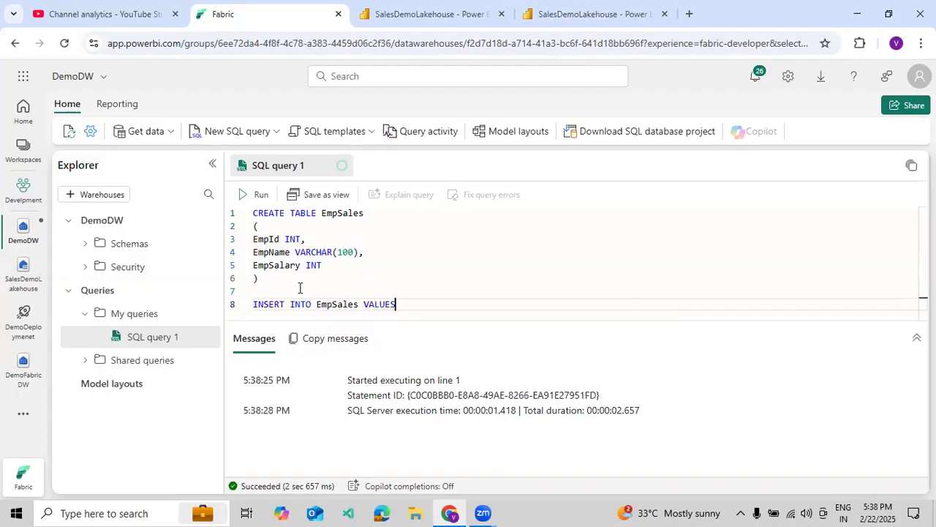
type(" (100,'Venkat',343")
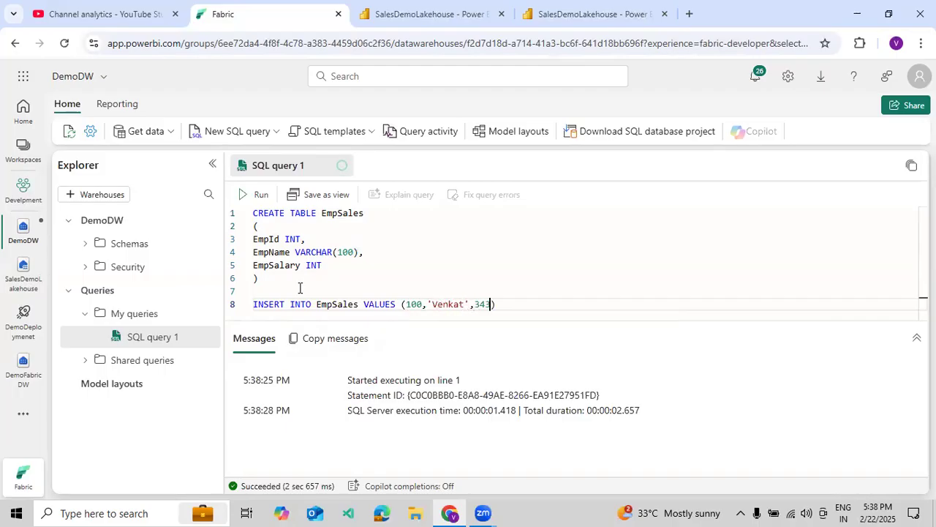
Duplicate the INSERT statement twice and set the employee IDs of the copies to 101 and 102
key("shift+Home")
key("ctrl+c")
key("End")
key("Return")
key("ctrl+v")
key("Return")
key("ctrl+v")
left_click(412, 301)
double_click(411, 300)
type("101")
key("Down")
key("BackSpace")
type("2")
Replace the employee names in the INSERT statements for IDs 101 and 102 with two different first names
double_click(447, 300)
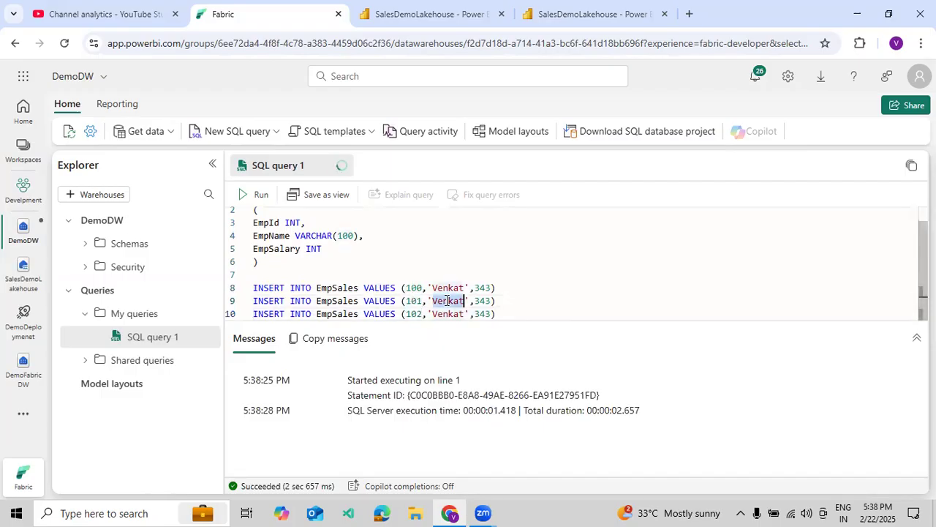
type("Ramesh")
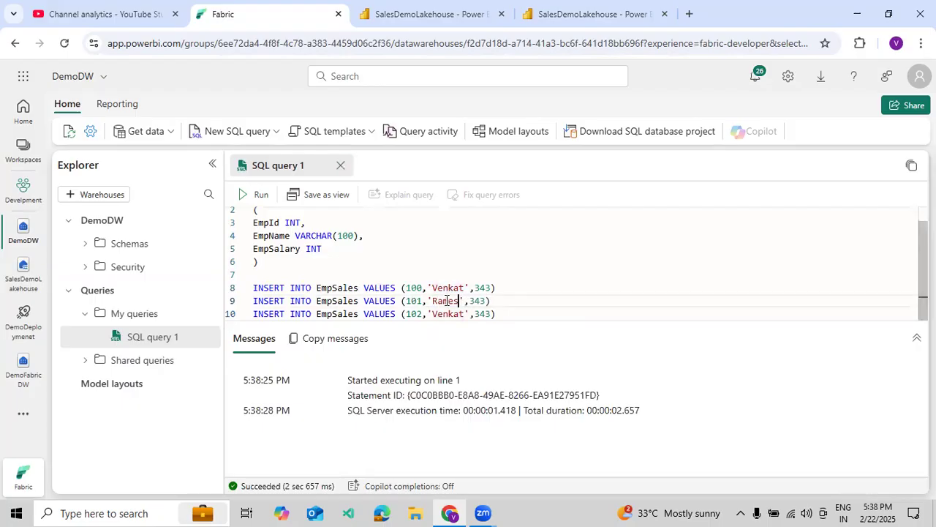
key("Down")
key("BackSpace")
key("BackSpace")
key("BackSpace")
key("BackSpace")
key("BackSpace")
key("BackSpace")
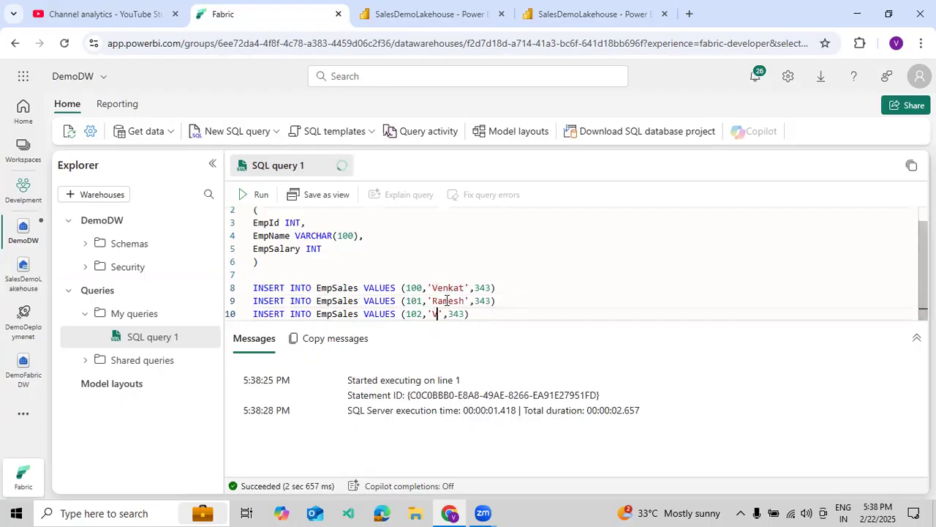
type("Suresh")
Set the salary to 556 for ID 102 and 4545 for ID 101, and run the three INSERT statements
double_click(482, 313)
type("556")
double_click(483, 301)
type("4545")
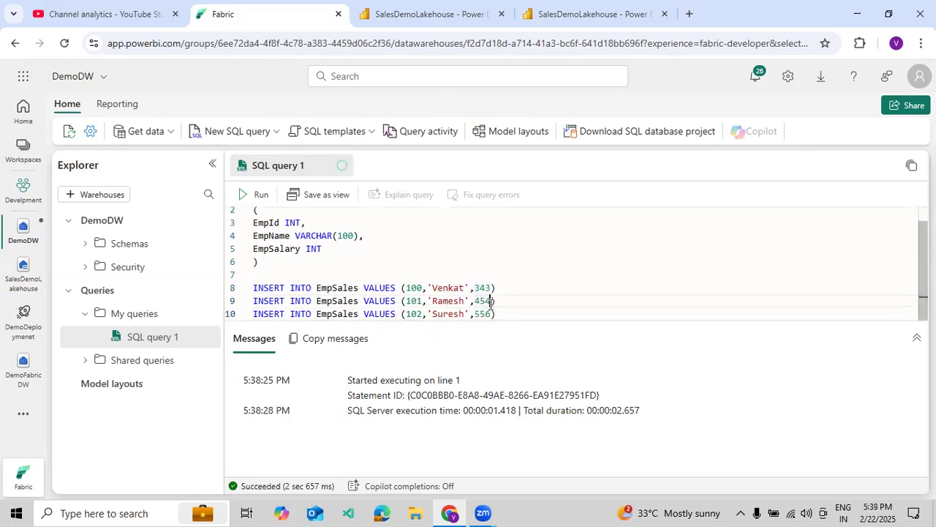
left_click_drag(505, 312, 253, 287)
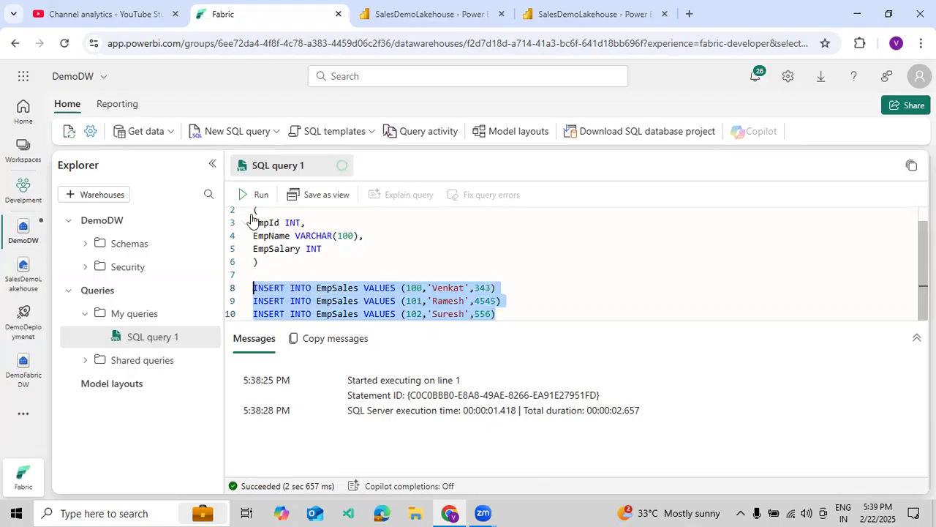
Add the query SELECT * FROM EmpSales below the INSERT statements and run only that line
left_click(518, 319)
key("Return")
key("Return")
type("S")
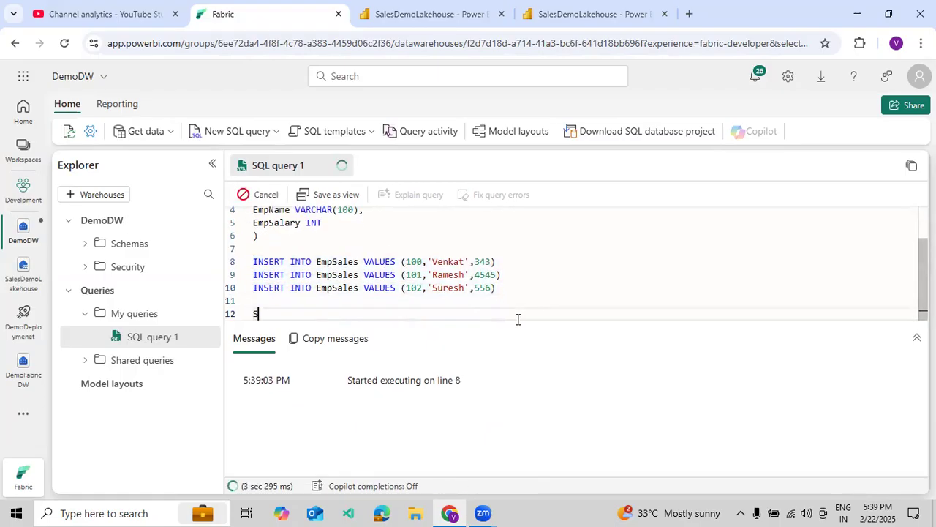
type("ELECT * FROM")
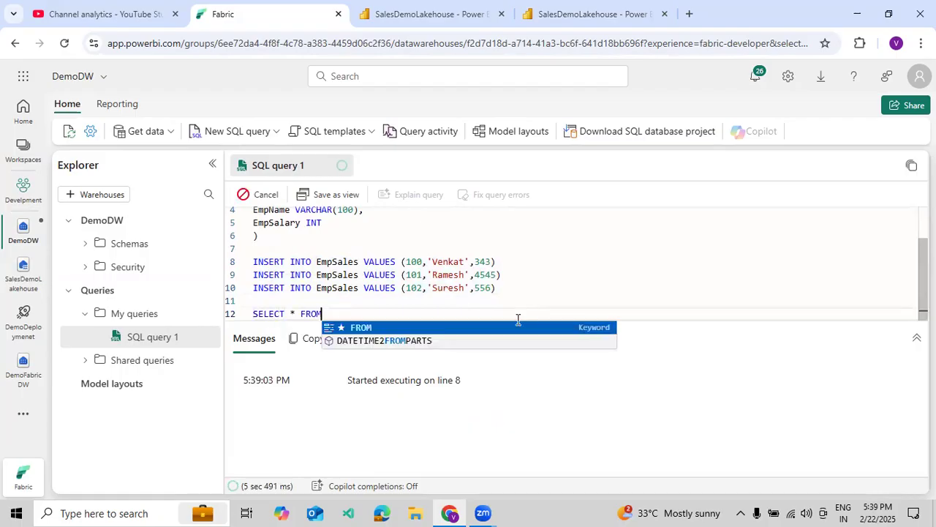
double_click(336, 274)
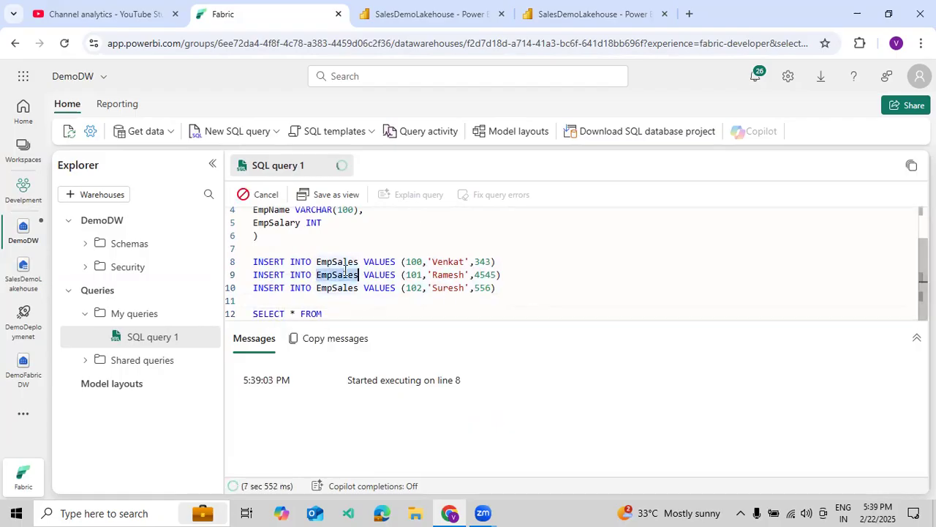
key("ctrl+c")
left_click(329, 313)
key("ctrl+v")
left_click_drag(380, 313, 252, 313)
left_click(252, 194)
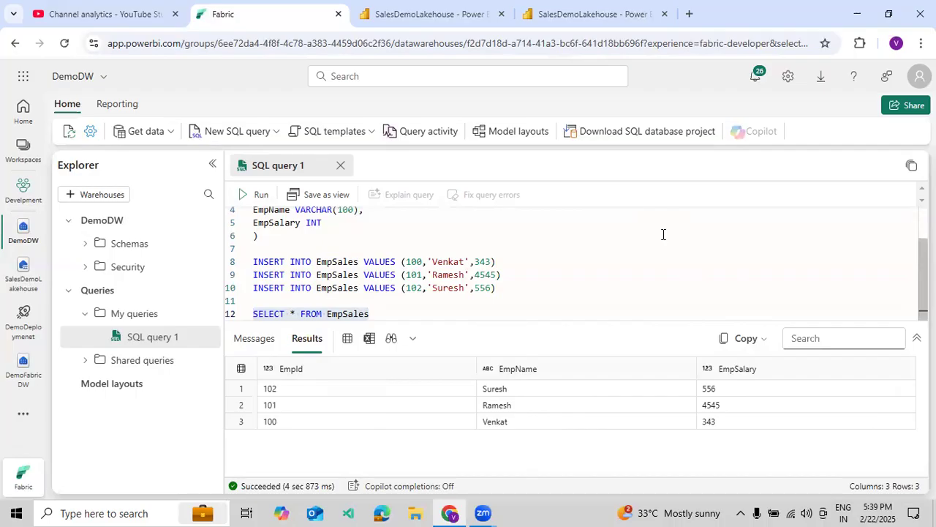
In the DemoDeploymenet pipeline, deploy the DemoDW warehouse from Development to the Test stage
left_click(22, 315)
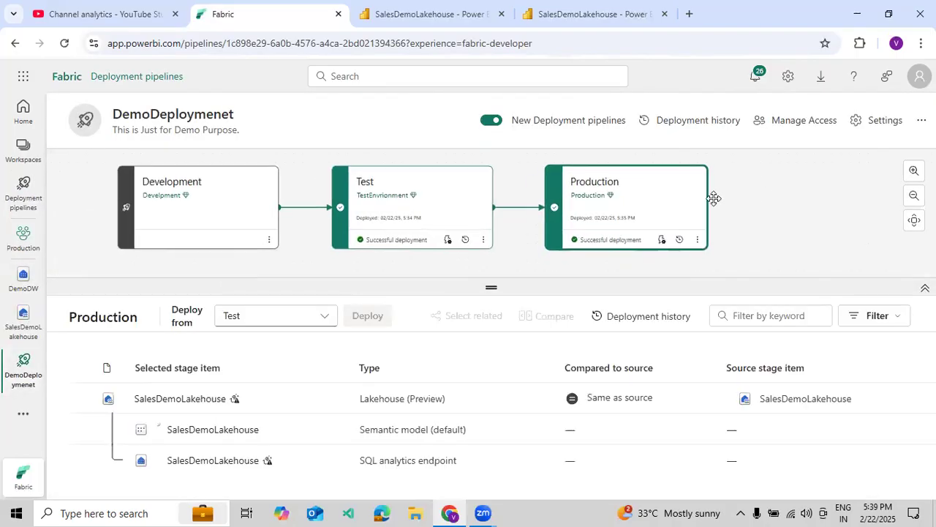
left_click(464, 210)
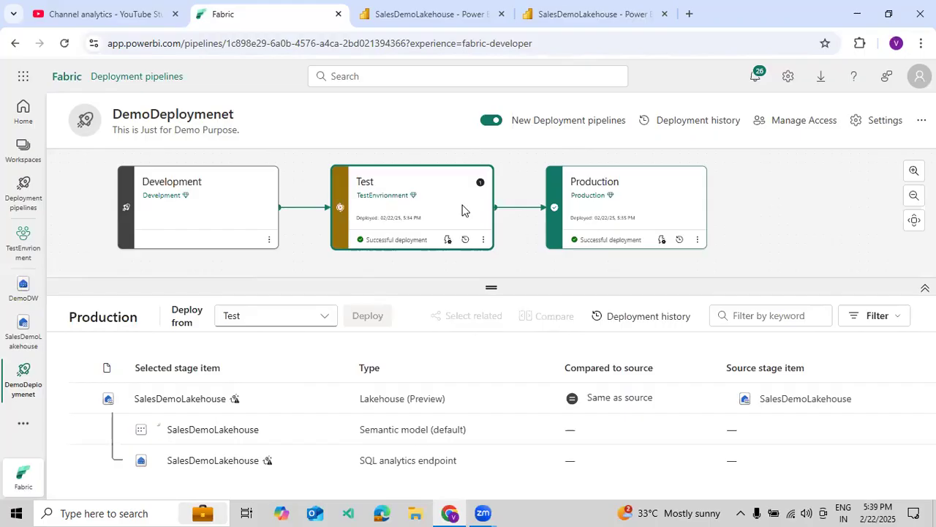
scroll(583, 410, "down", 1)
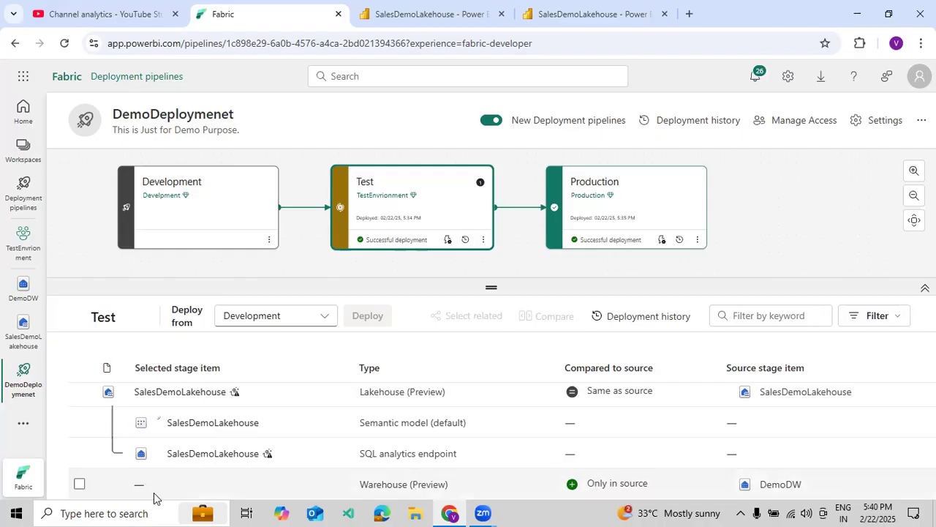
left_click(79, 484)
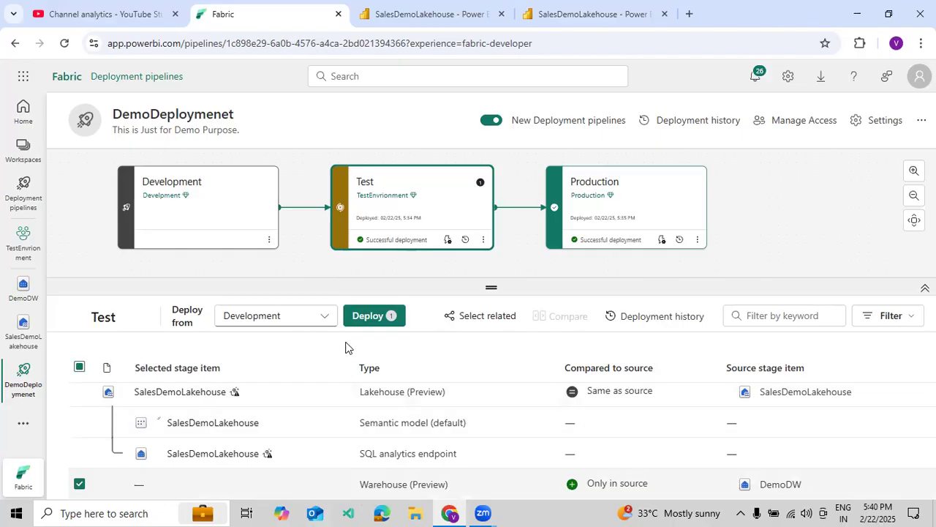
left_click(365, 316)
left_click(349, 352)
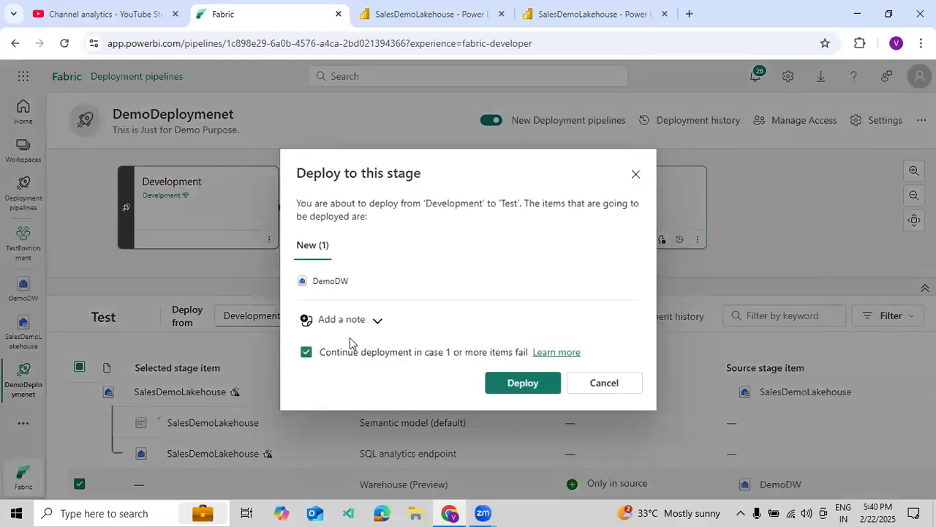
left_click(349, 353)
left_click(512, 383)
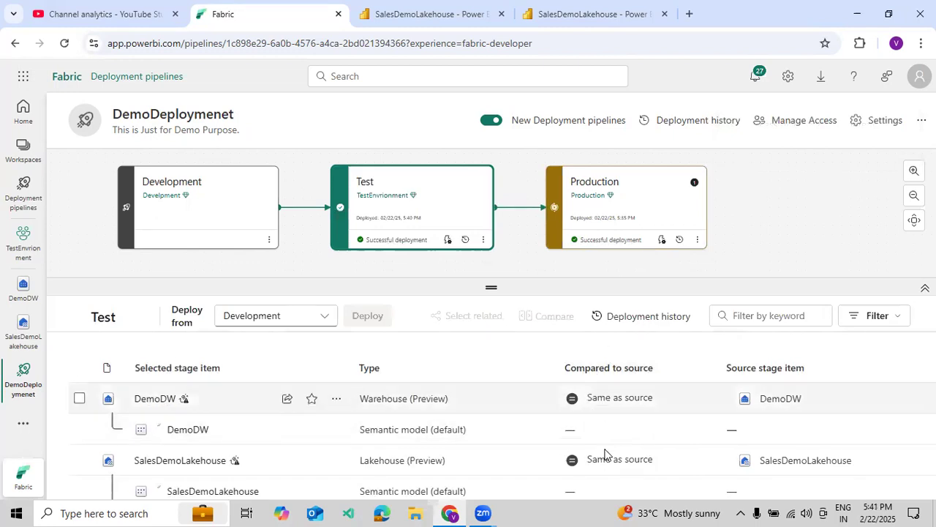
Deploy the DemoDW warehouse from Test to the Production stage
left_click(668, 211)
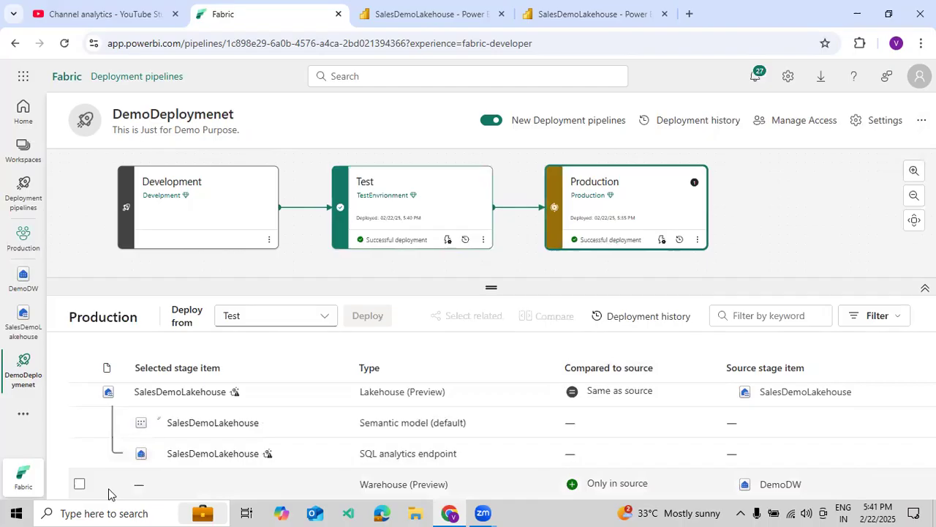
left_click(79, 484)
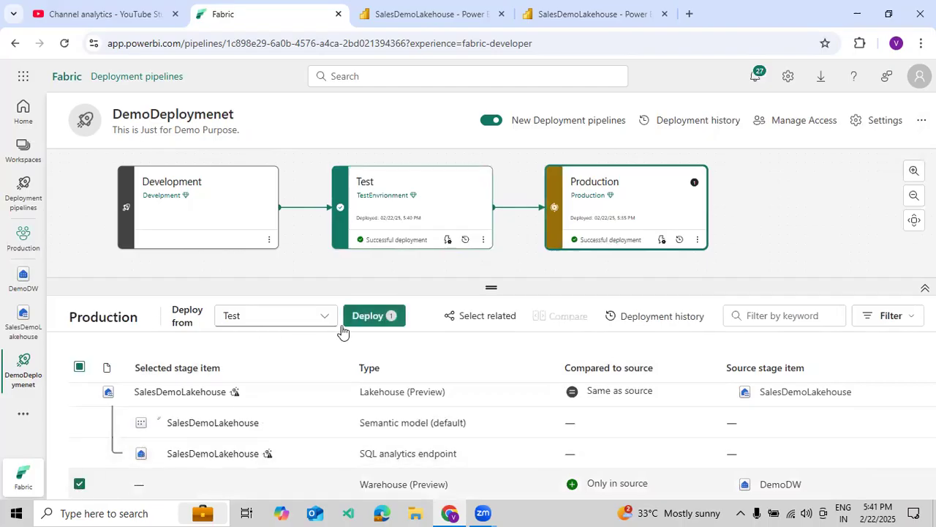
left_click(366, 315)
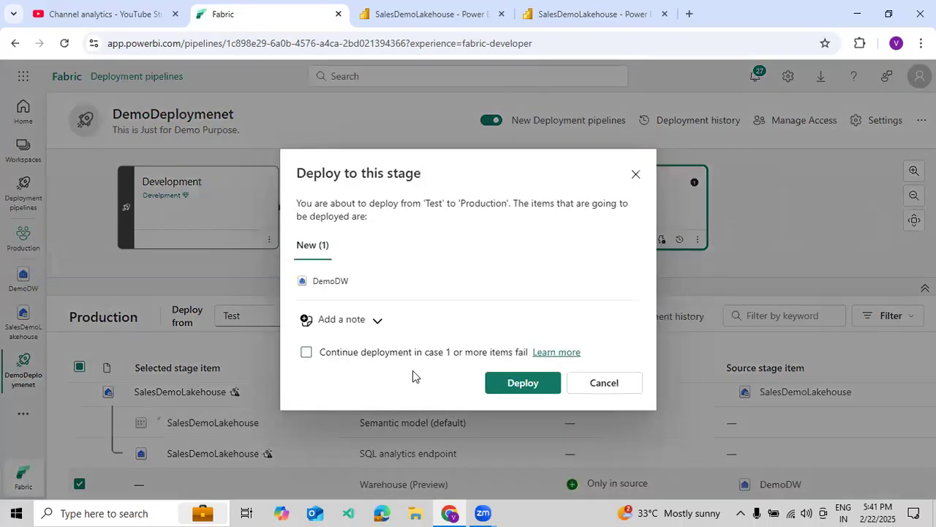
left_click(521, 383)
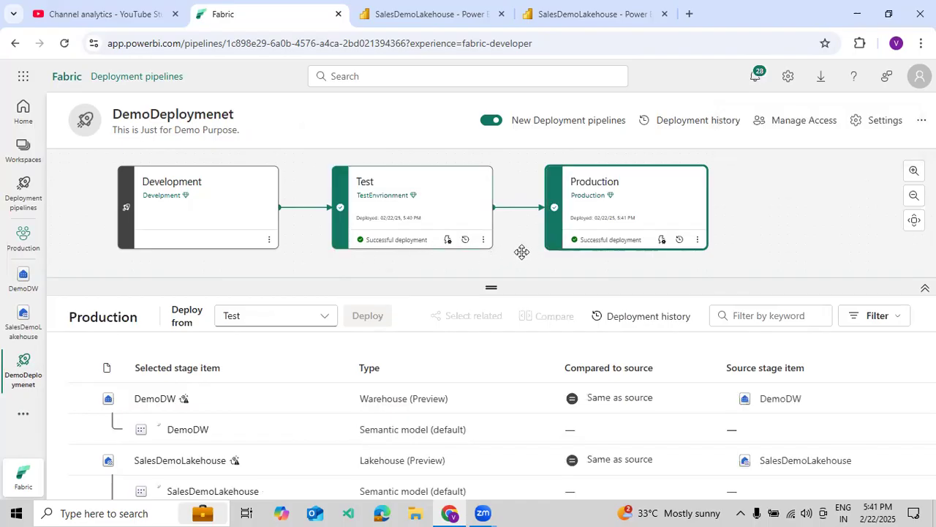
Switch to the Test lakehouse's browser page, go to the TestEnvrionment workspace and open its DemoDW warehouse
left_click(413, 14)
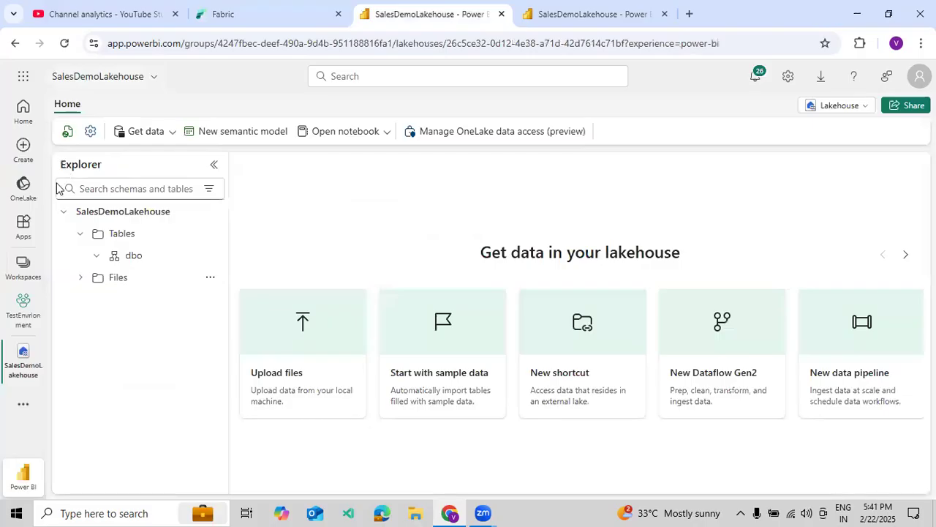
left_click(24, 267)
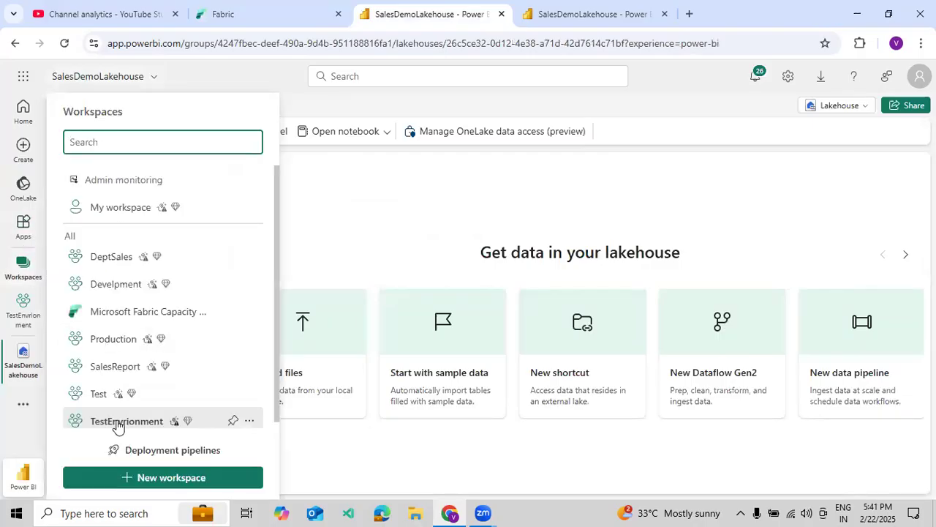
left_click(117, 422)
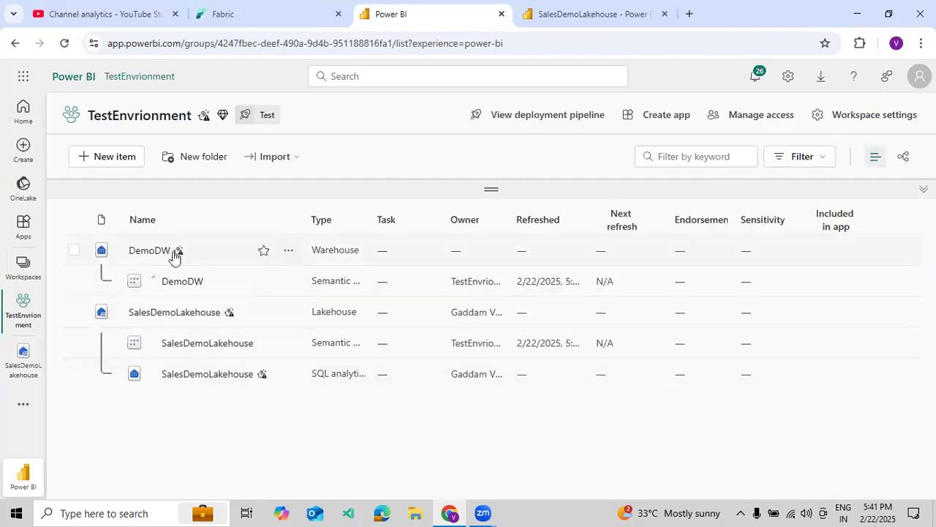
left_click(160, 256)
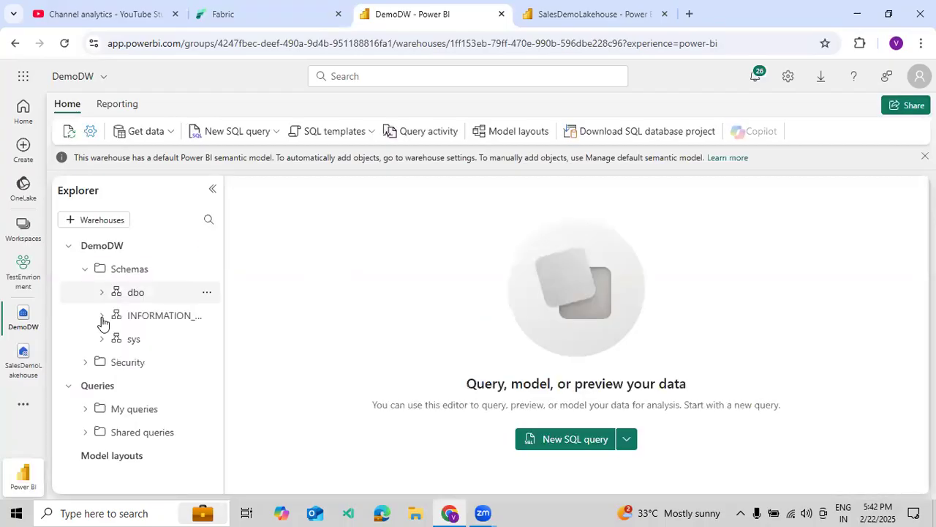
Query the top 100 rows of the dbo EmpSales table in the Test DemoDW warehouse and dismiss the default semantic model notice
left_click(101, 293)
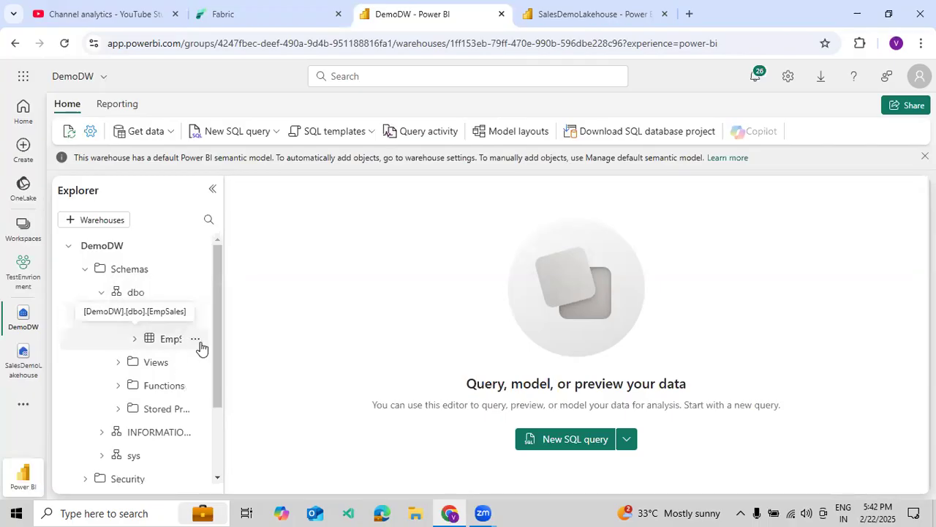
left_click(195, 339)
mouse_move(246, 363)
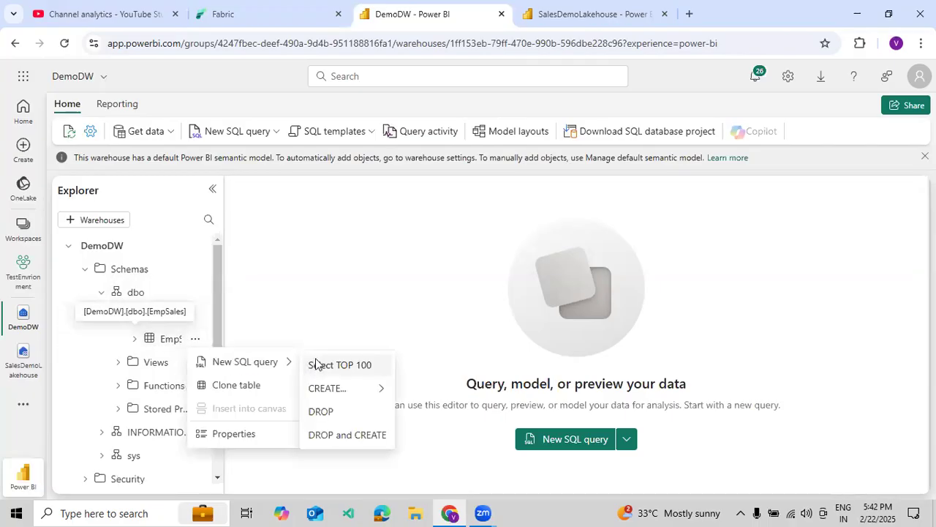
left_click(315, 365)
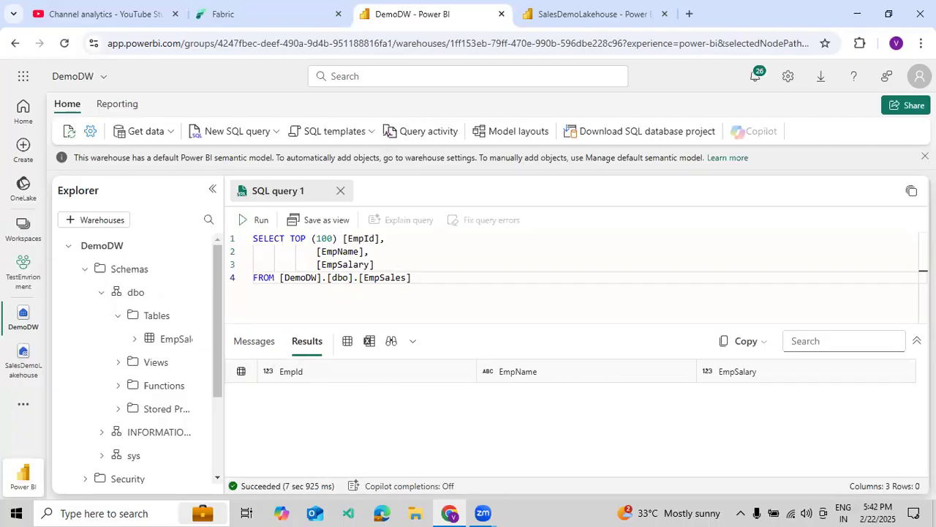
left_click(925, 157)
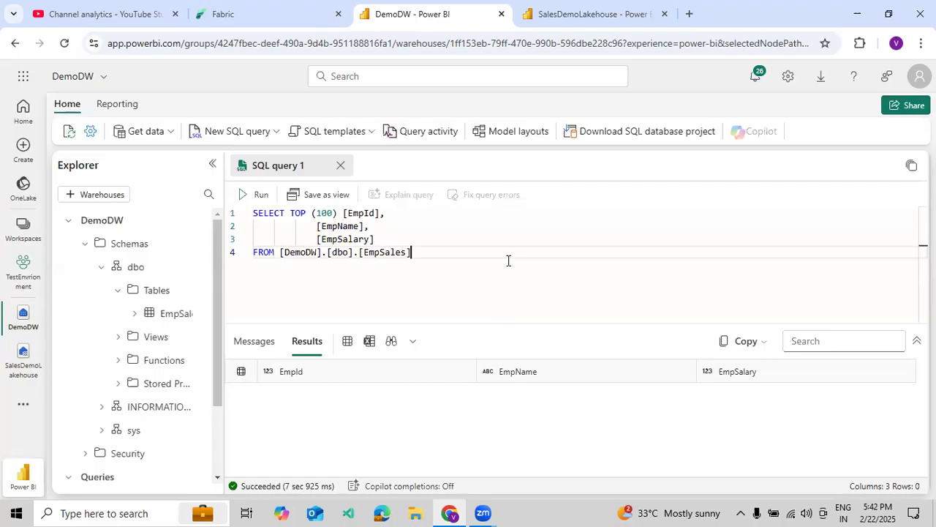
Switch to the Production lakehouse's browser page, go to the Production workspace and open its DemoDW warehouse
left_click(600, 15)
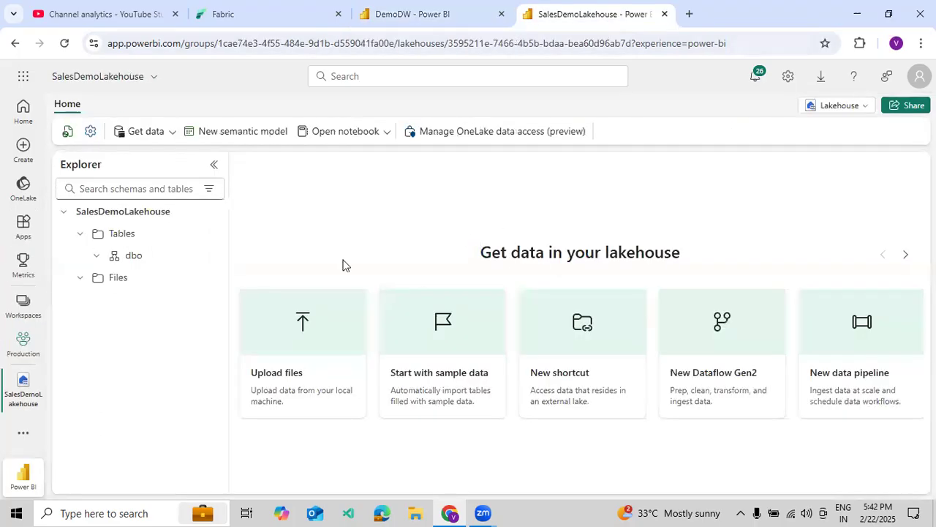
left_click(32, 321)
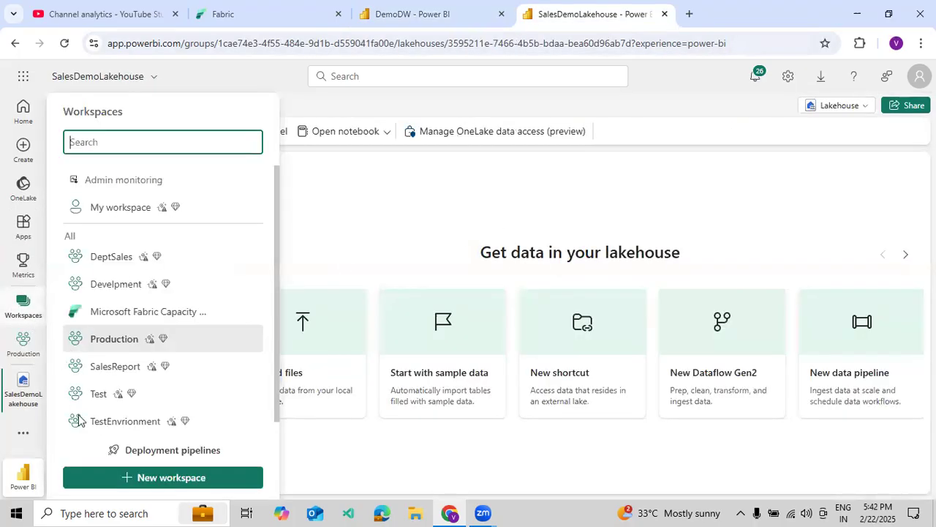
left_click(114, 339)
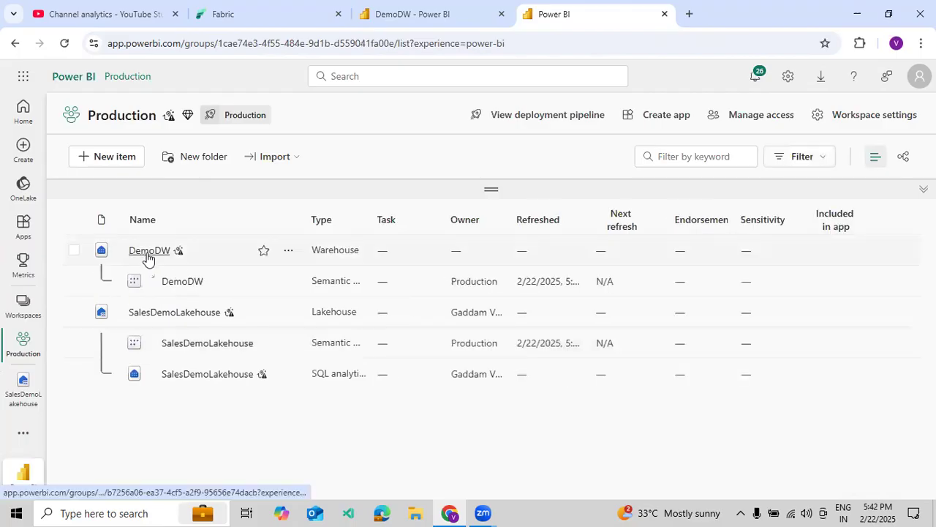
left_click(147, 252)
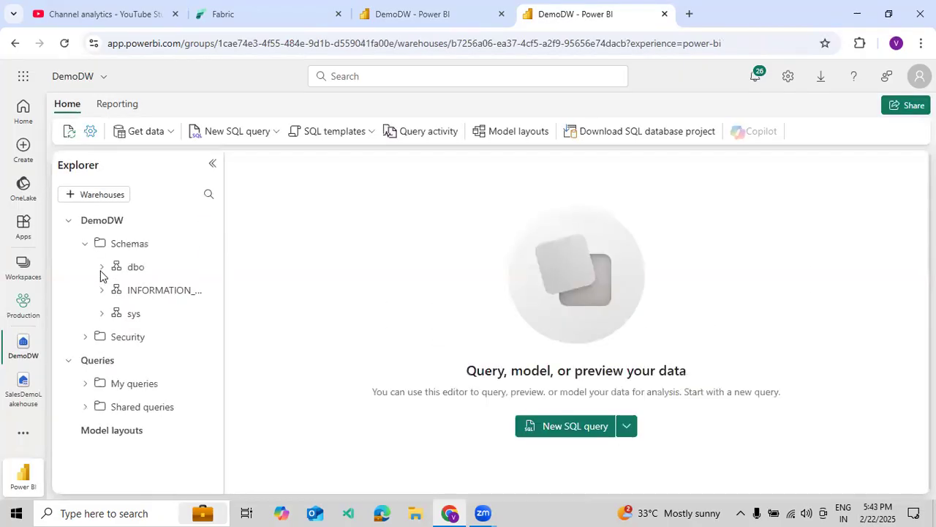
Query the top 100 rows of the dbo EmpSales table in the Production DemoDW warehouse
left_click(102, 268)
left_click(117, 289)
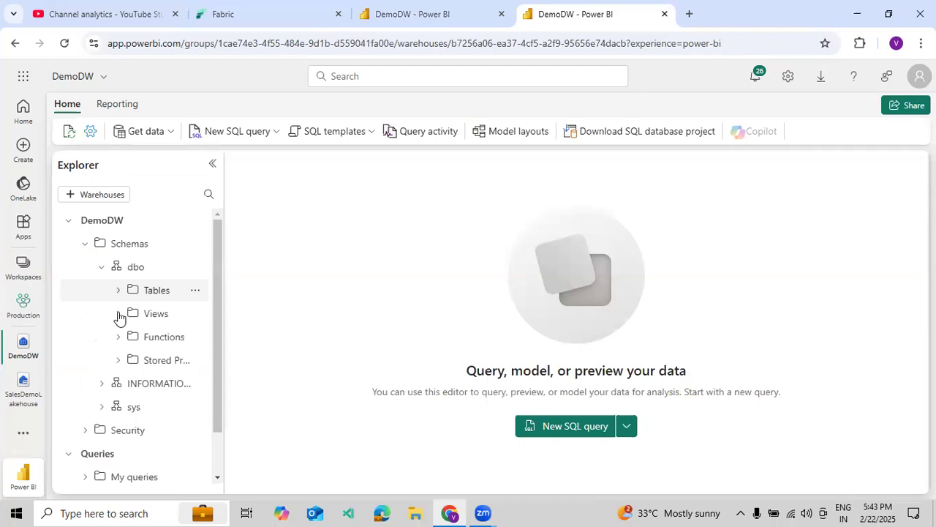
left_click(195, 313)
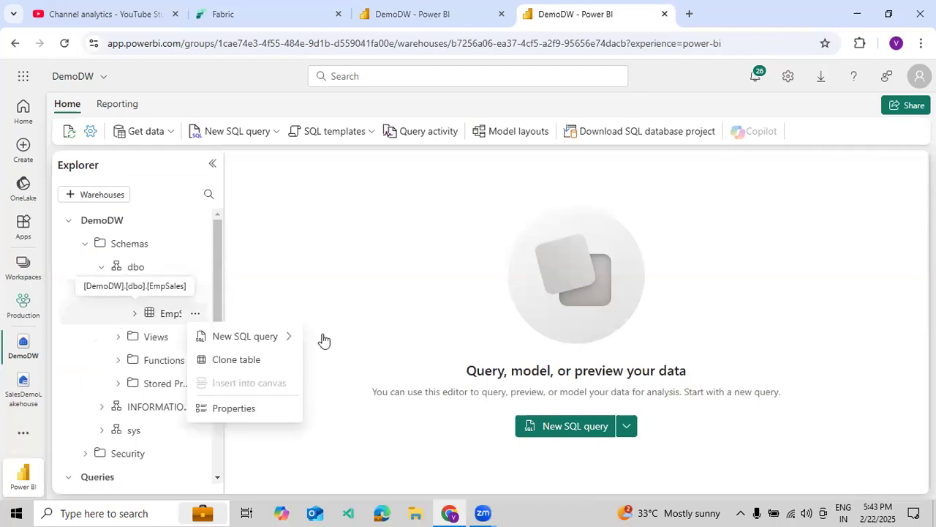
mouse_move(292, 338)
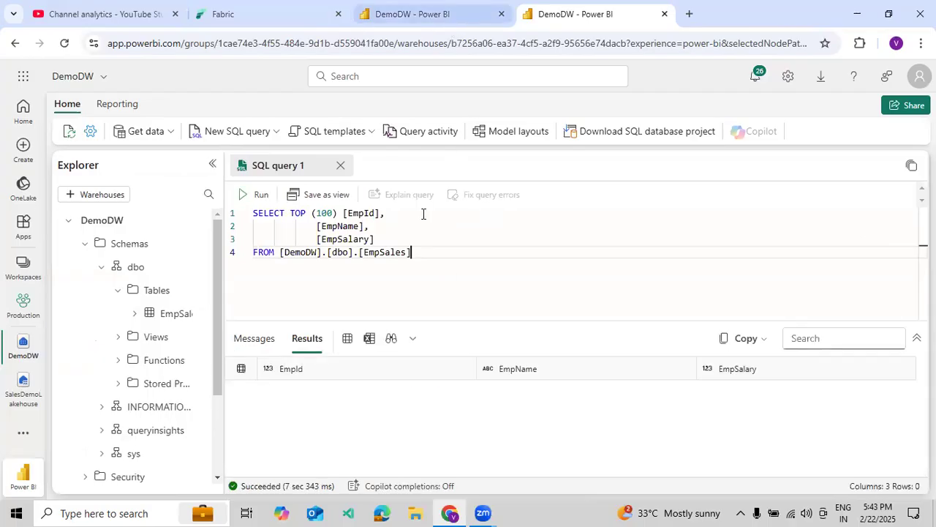
Open SalesDemoLakehouse in the TestEnvrionment workspace, refresh it to check its tables and files, and return to the DemoDeploymenet pipeline page
key("ctrl+Page_Up")
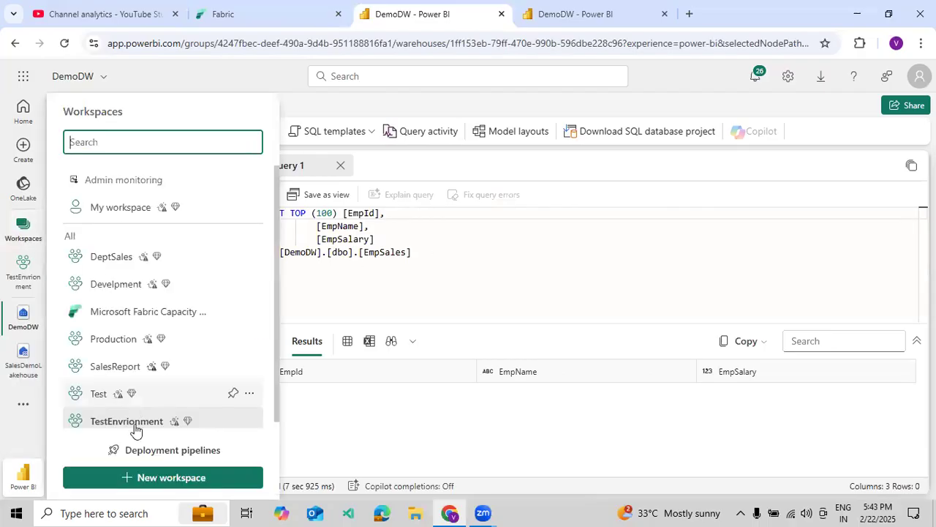
left_click(134, 430)
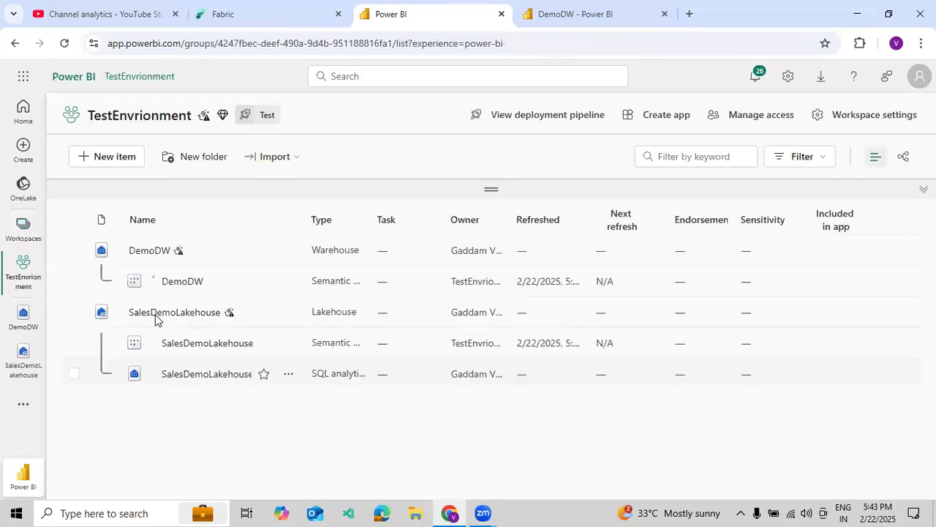
left_click(155, 313)
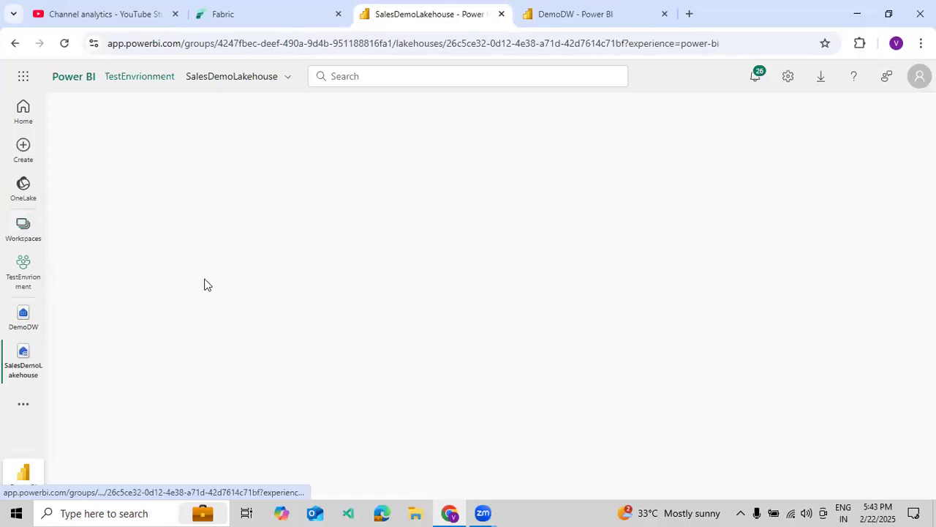
left_click(211, 277)
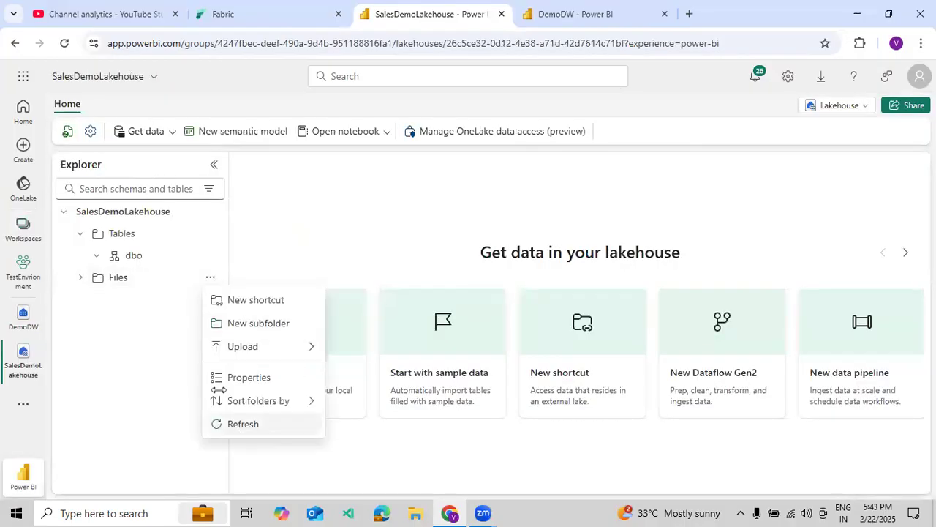
left_click(68, 137)
left_click(67, 136)
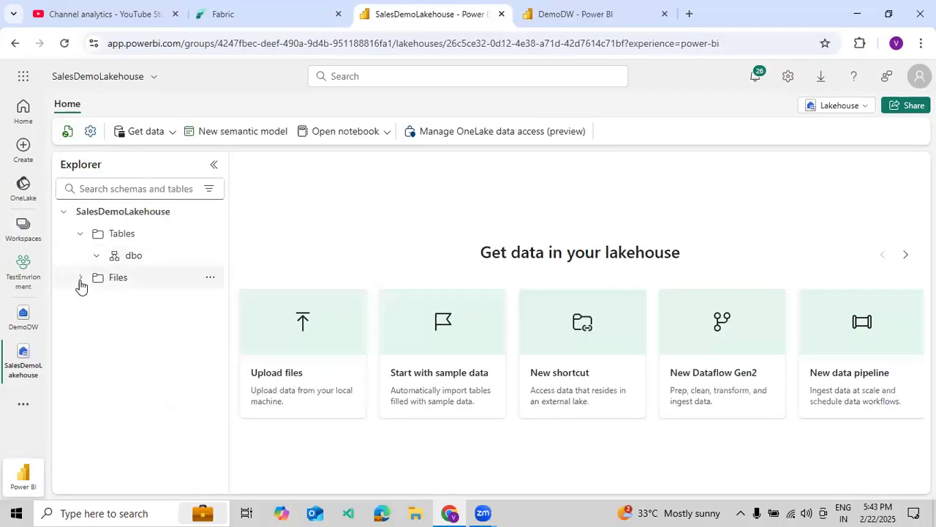
left_click(81, 282)
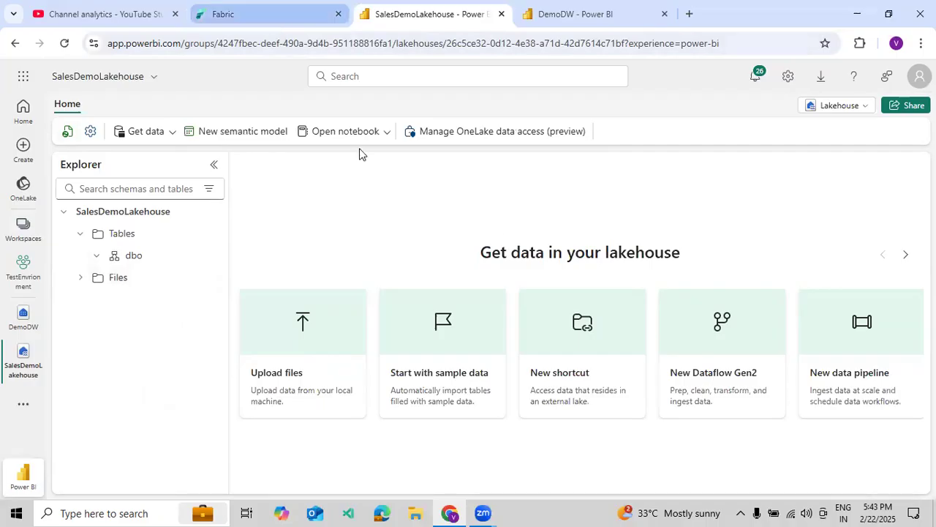
key("ctrl+shift+Tab")
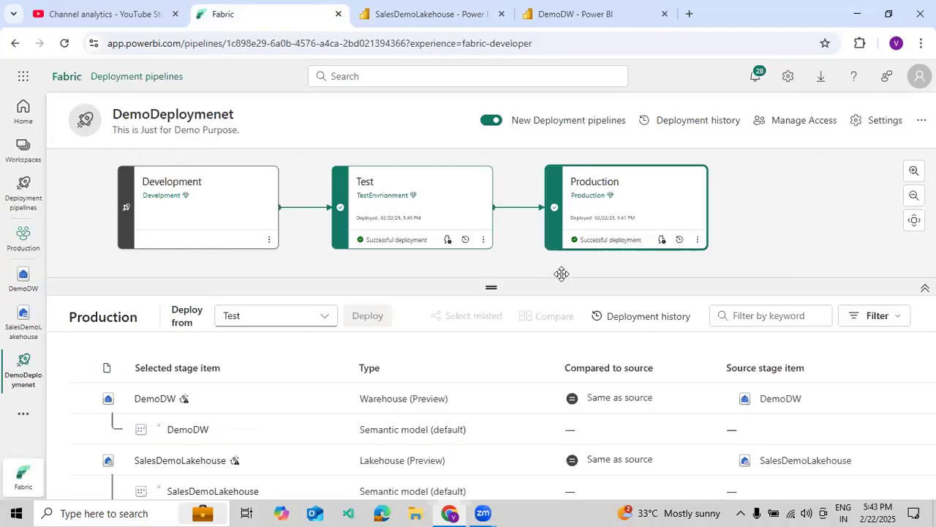